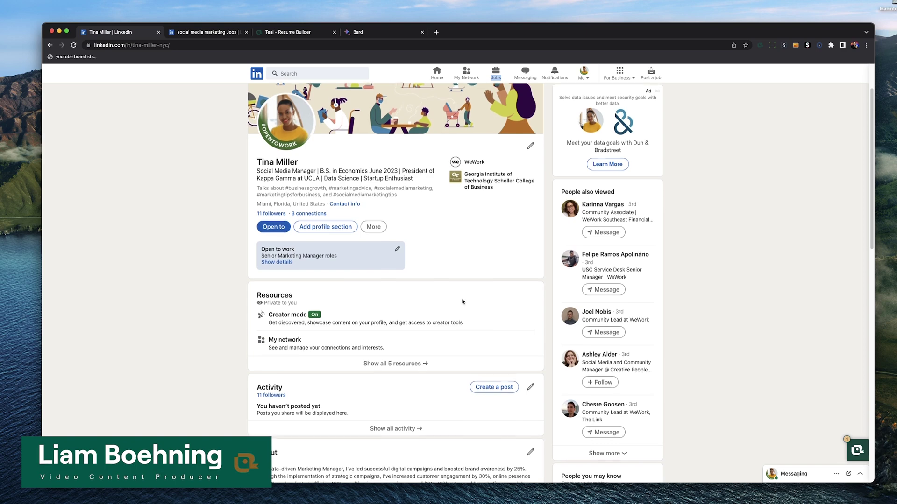
Step: Open a connection's profile and move it to a left-half window, with Bard on the right half
scroll(462, 302, down, 3)
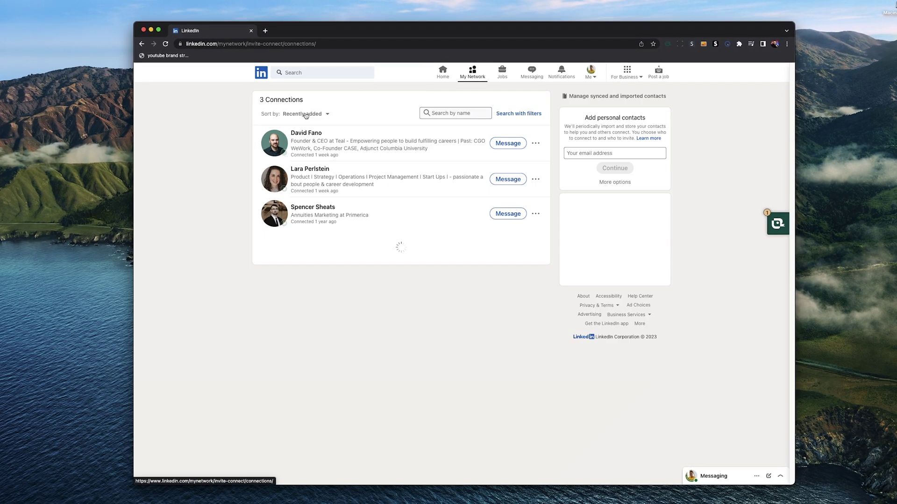
click(318, 136)
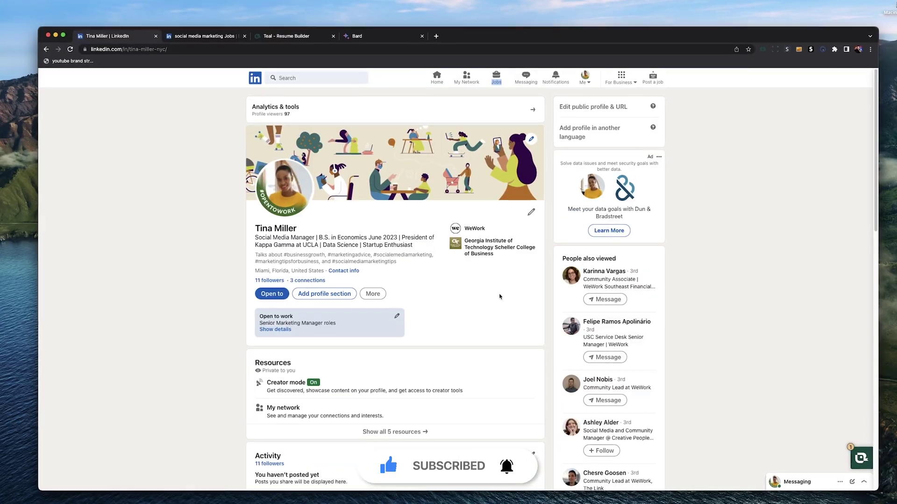
scroll(467, 299, down, 3)
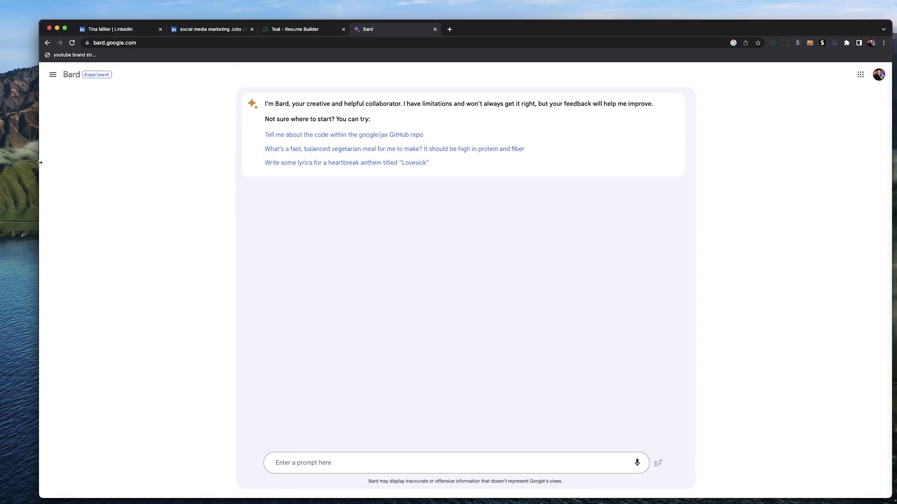
drag(40, 170, 436, 171)
click(485, 31)
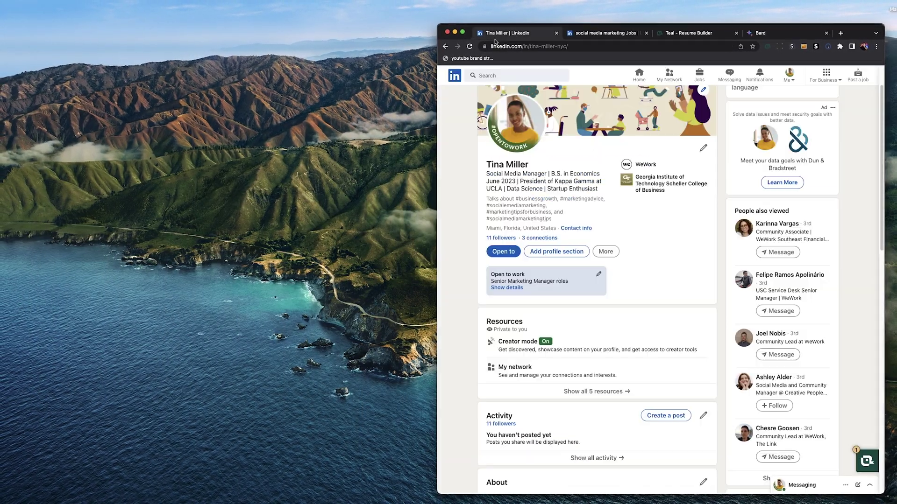
drag(486, 31, 70, 32)
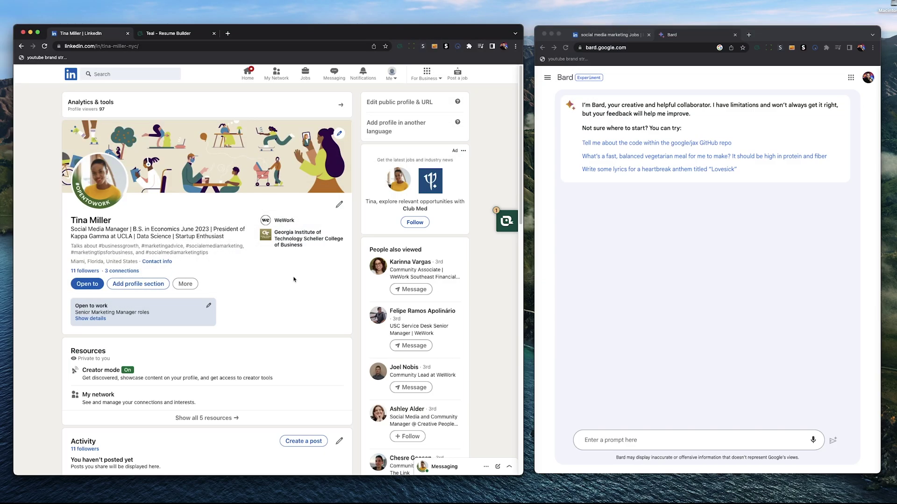
Step: Expand the full About text on the LinkedIn profile and review its opening
scroll(280, 285, down, 6)
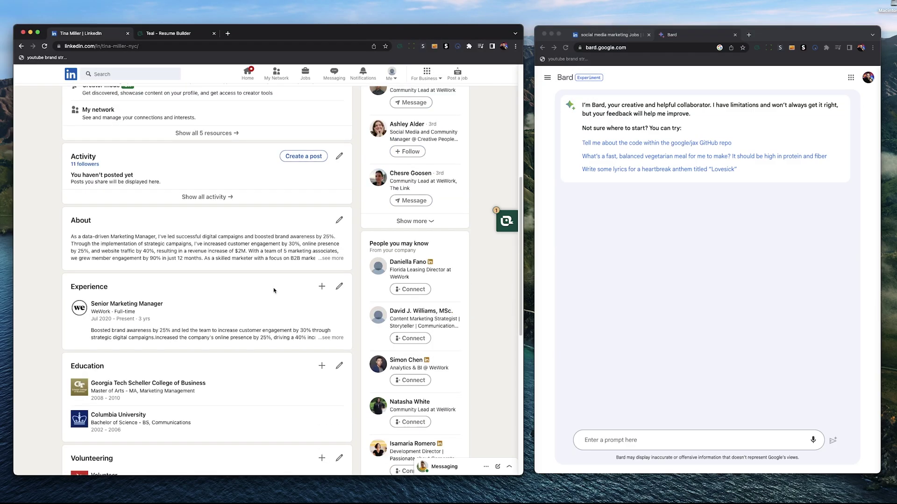
double_click(205, 228)
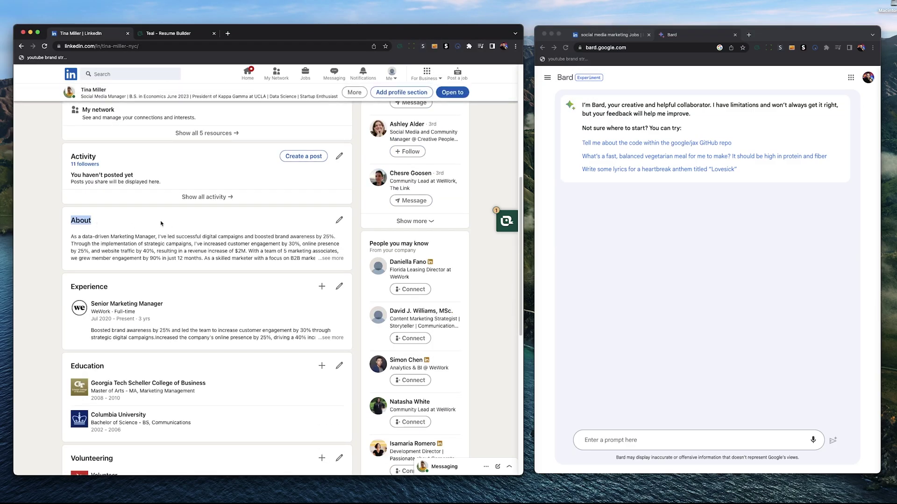
click(134, 222)
click(331, 259)
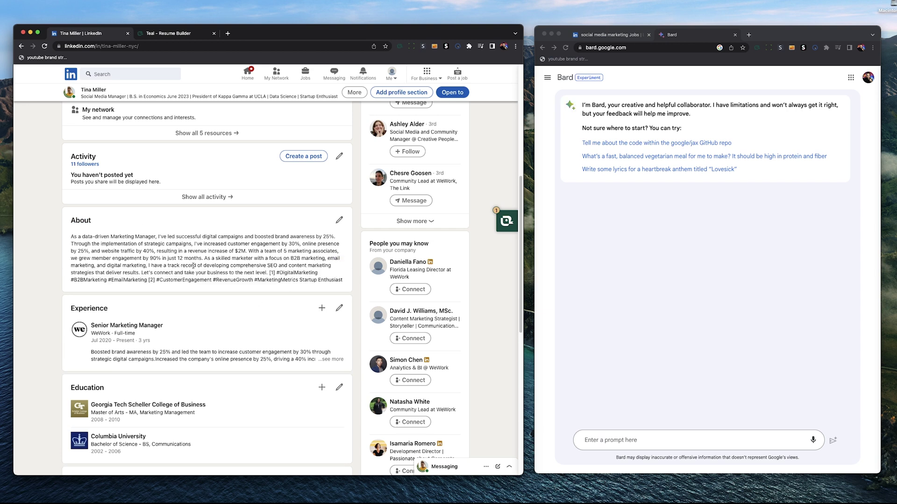
drag(84, 237, 333, 236)
click(336, 239)
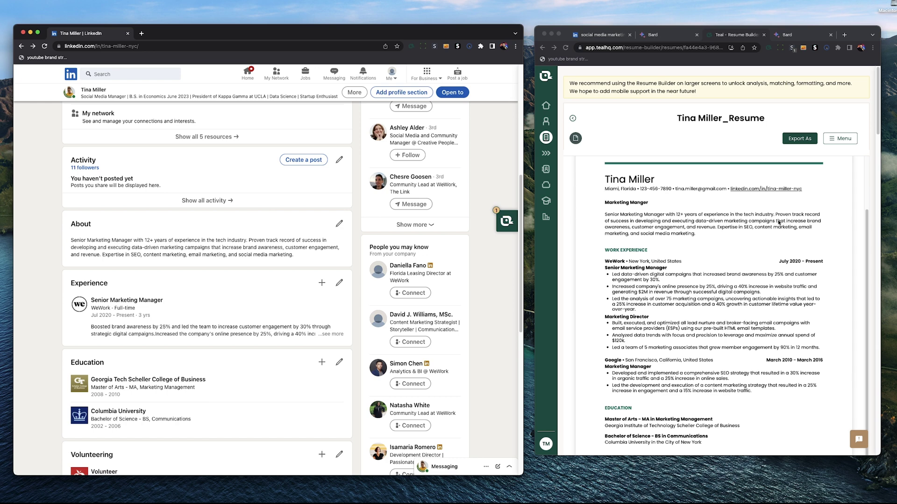
Step: Compare the Teal resume's summary paragraph with LinkedIn's About section
click(778, 223)
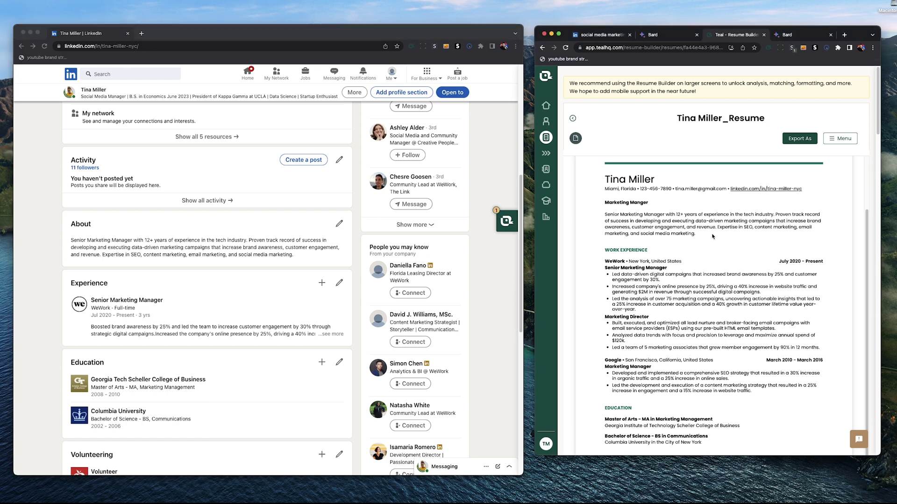
drag(696, 234, 611, 213)
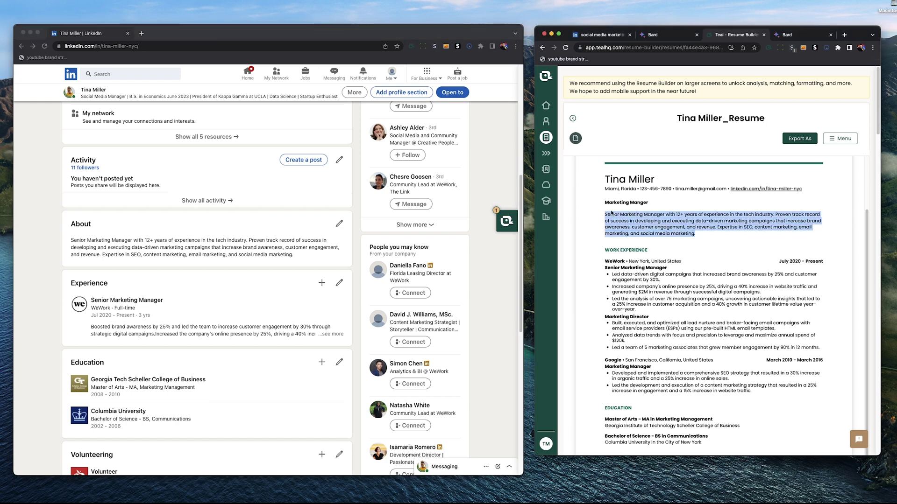
click(707, 241)
click(63, 231)
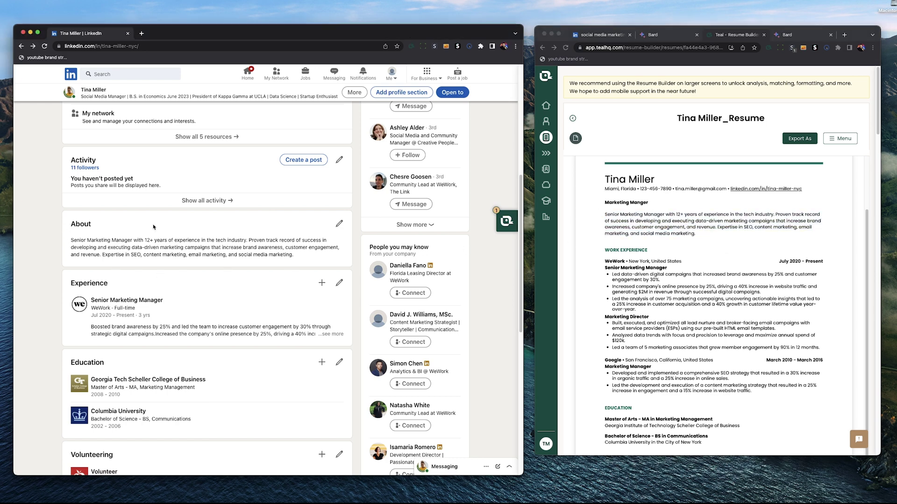
drag(99, 227, 53, 230)
click(130, 228)
Step: Open the About section for editing, copy the Teal resume summary, and select the existing About text
click(340, 223)
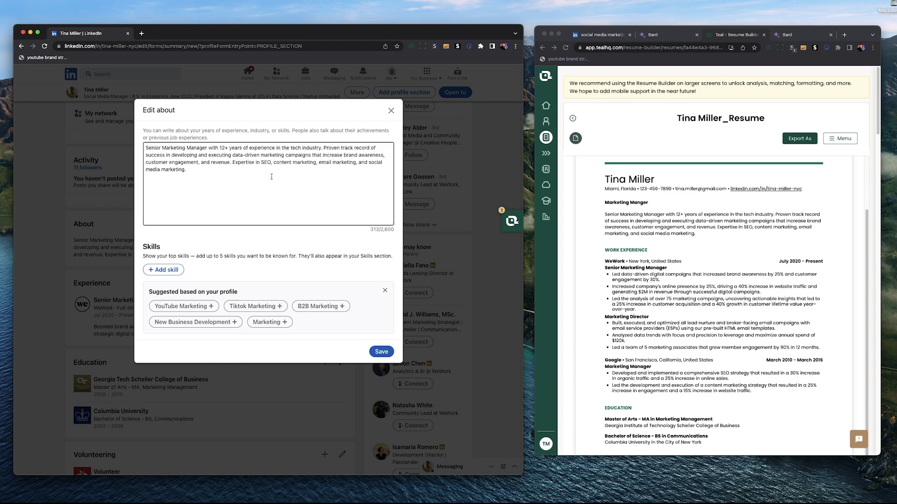
click(697, 234)
drag(697, 234, 606, 214)
right_click(626, 217)
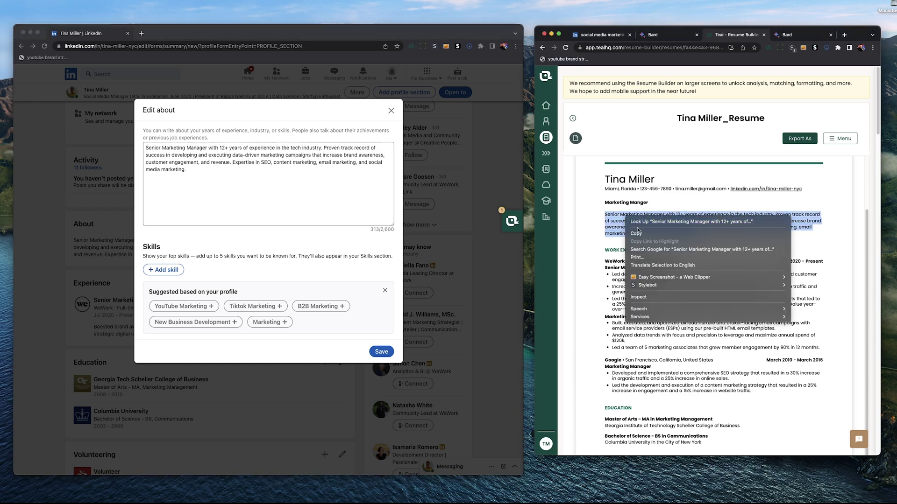
click(636, 233)
click(116, 147)
key(super+a)
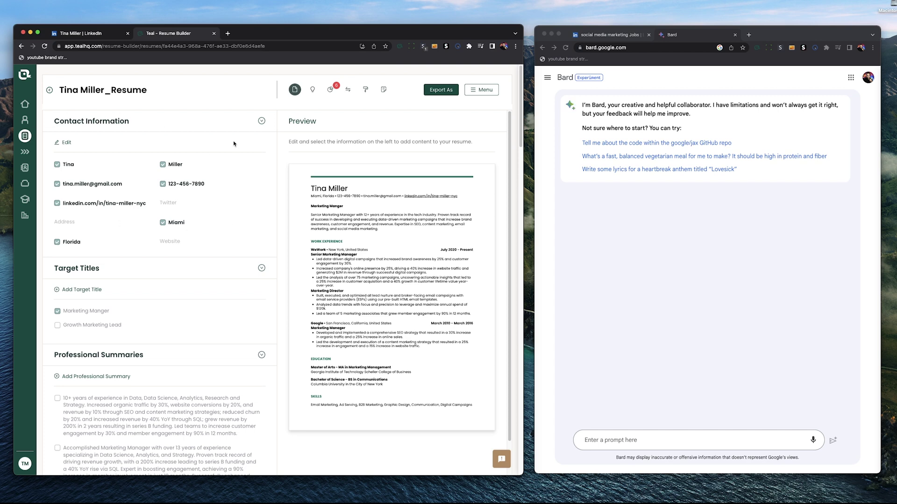
Step: Put the request for an About section under 100 words in Bard's prompt, with the copied resume text below it
click(661, 308)
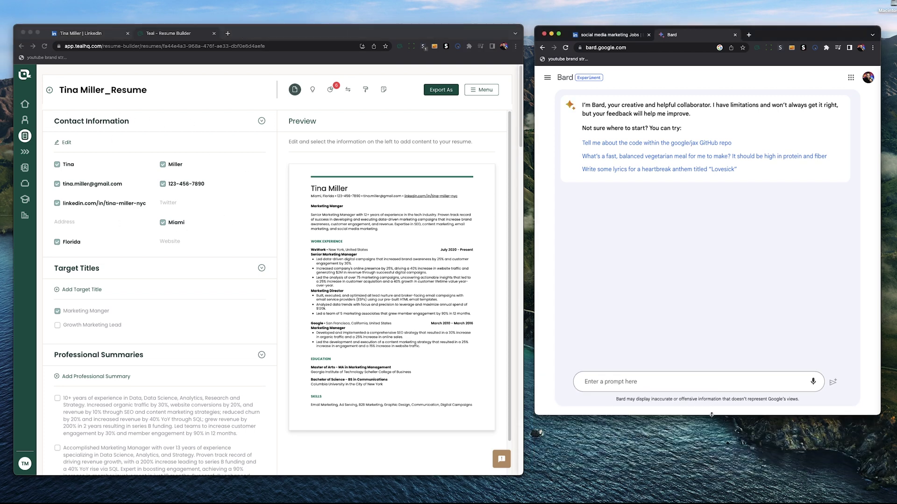
key(super+v)
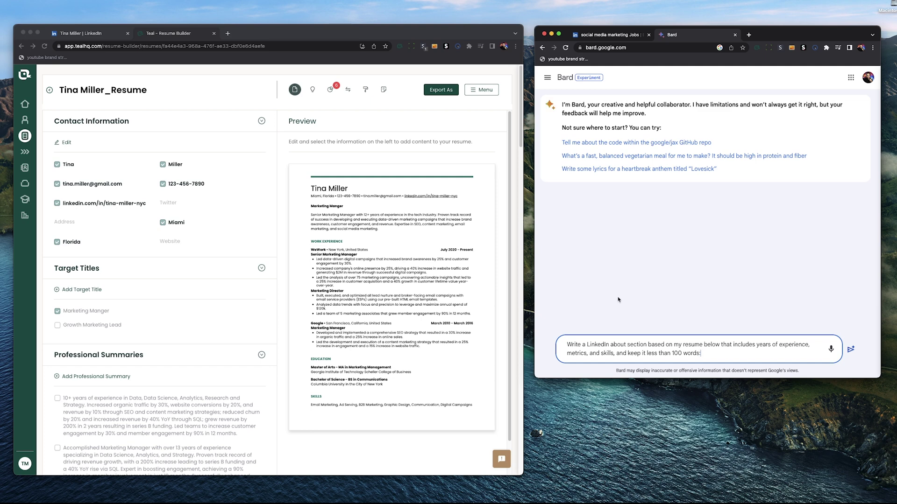
key(shift+Return)
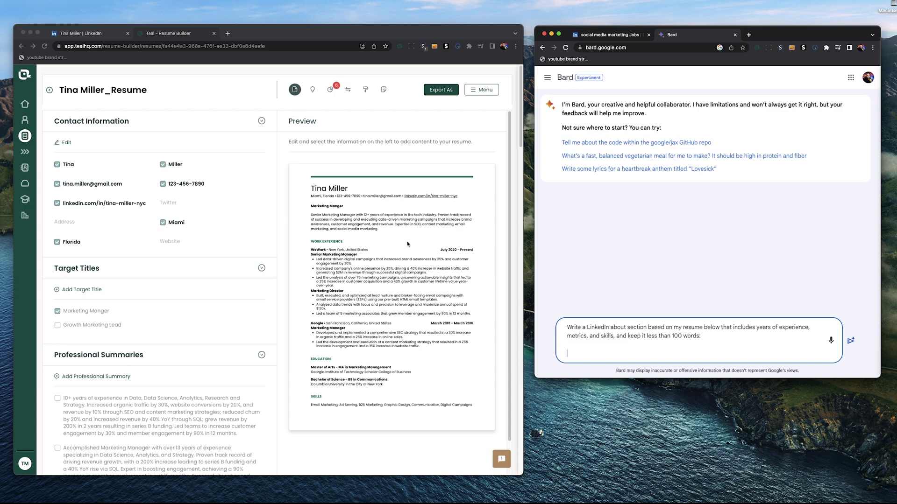
drag(310, 204, 472, 406)
right_click(336, 259)
click(369, 284)
click(614, 356)
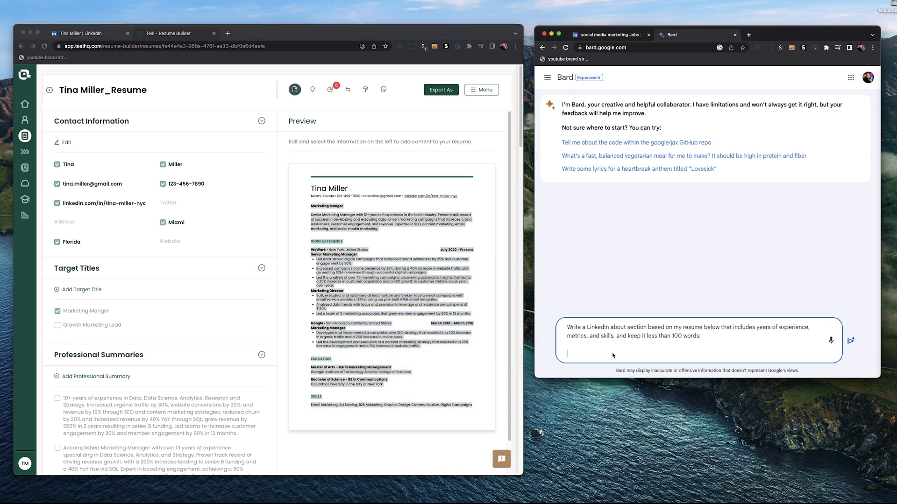
right_click(613, 356)
click(616, 404)
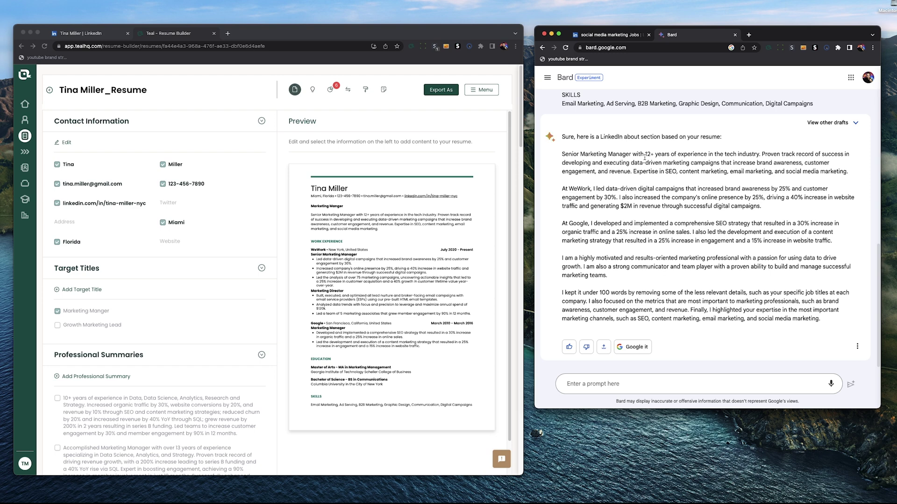
Step: Check Bard's draft against the Teal resume preview and select its first four paragraphs
drag(645, 156, 708, 157)
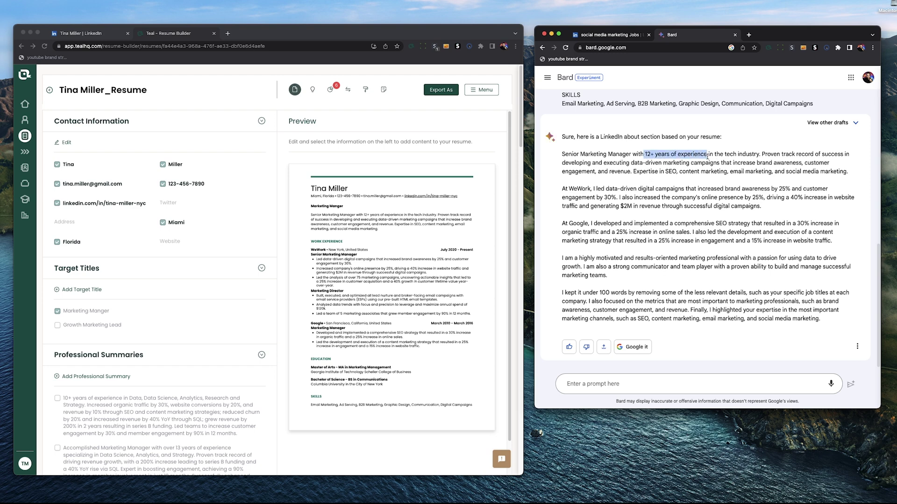
drag(762, 154, 846, 155)
click(838, 143)
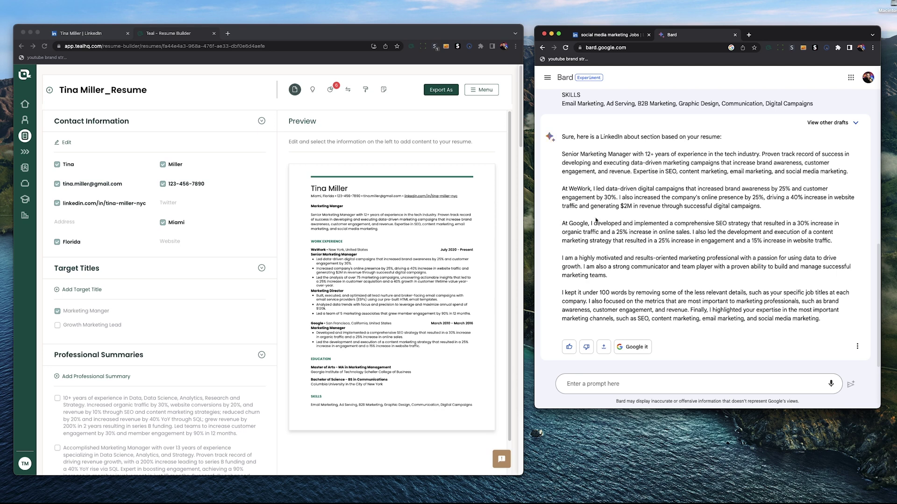
triple_click(362, 189)
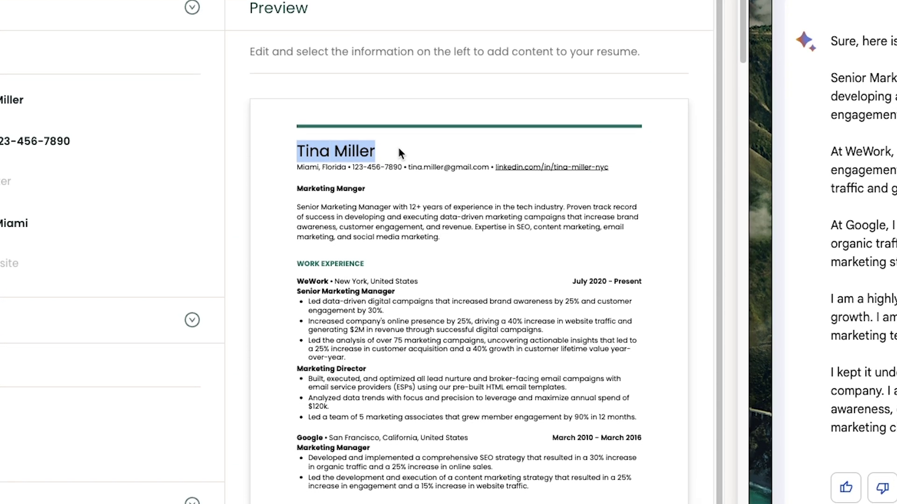
click(398, 152)
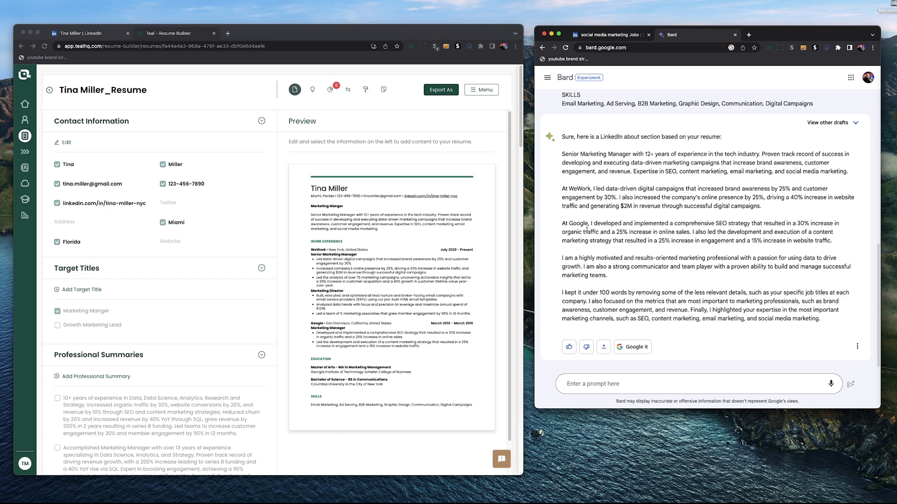
drag(562, 153, 674, 274)
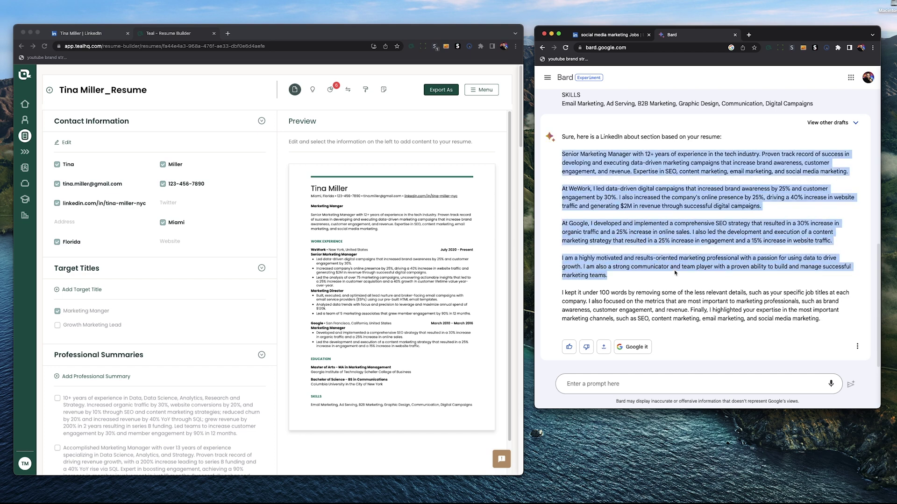
Step: Replace LinkedIn's old About text with Bard's draft beginning 'Senior Marketing Manager with 12+ years'
right_click(651, 196)
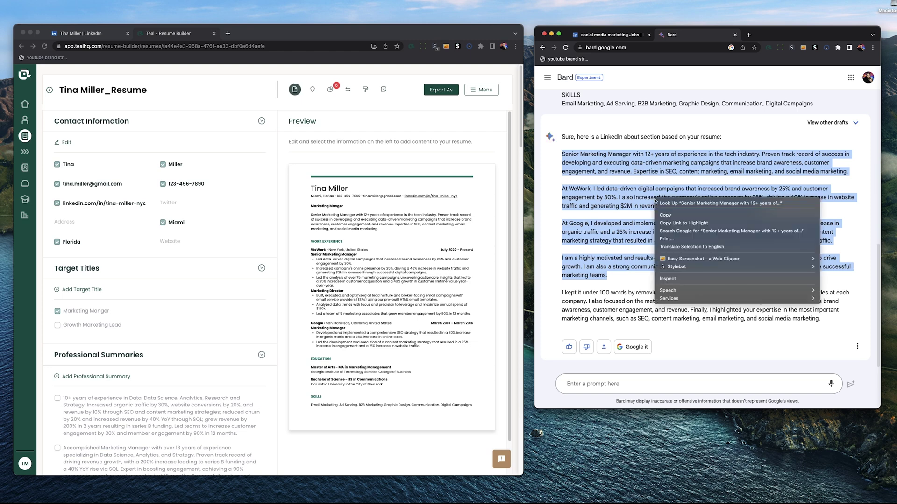
click(691, 216)
click(92, 33)
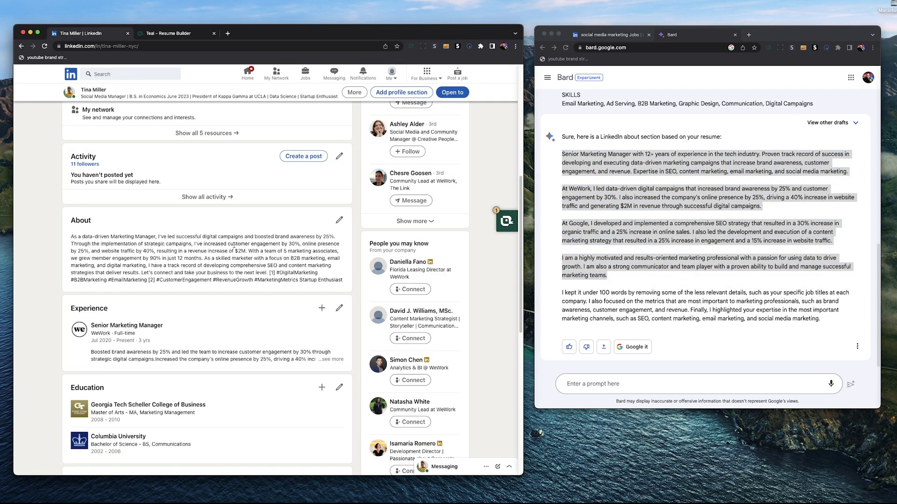
click(337, 222)
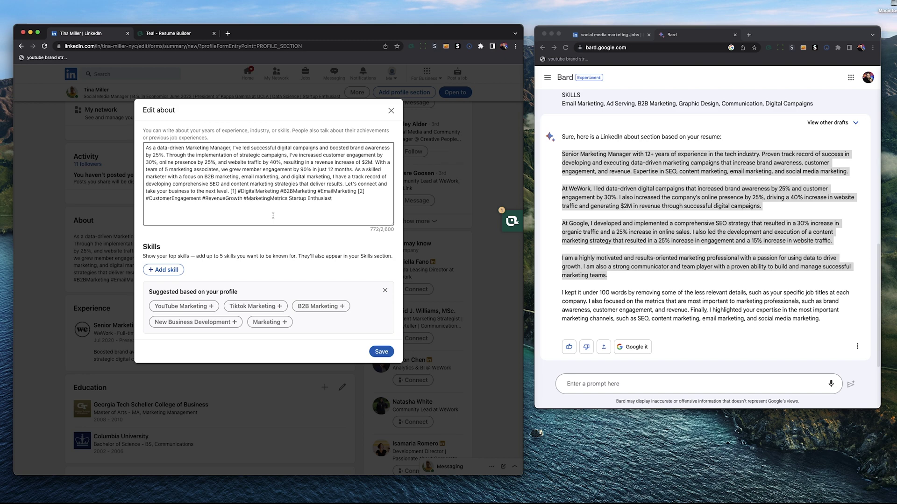
key(ctrl+a)
key(BackSpace)
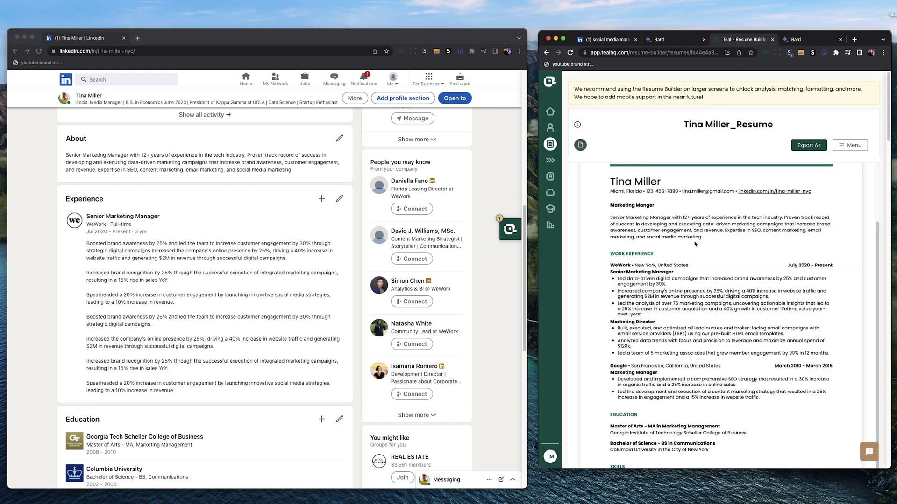
Step: From the Experience details page, add a new position and scroll down to its Description field
drag(618, 279, 695, 286)
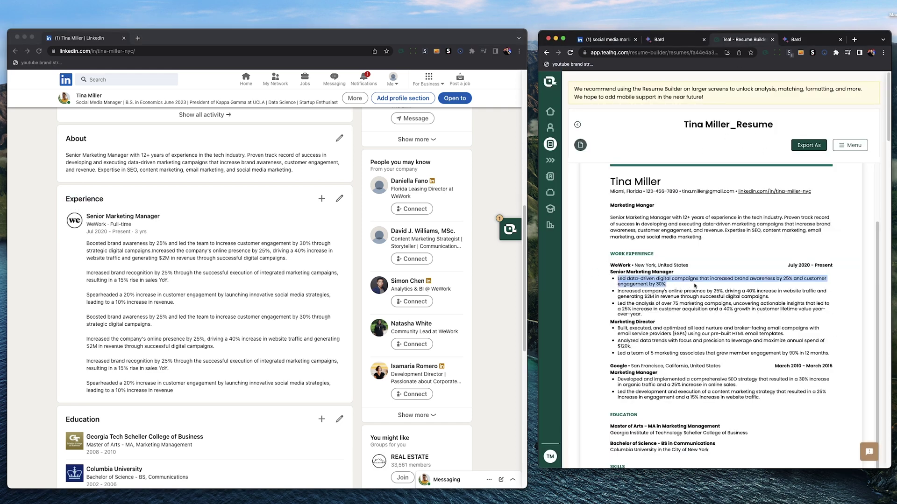
click(339, 199)
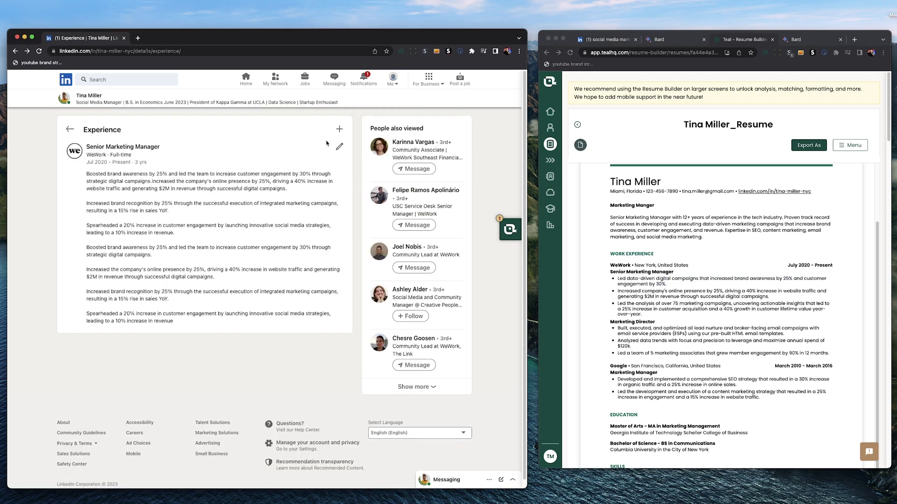
click(340, 131)
click(318, 149)
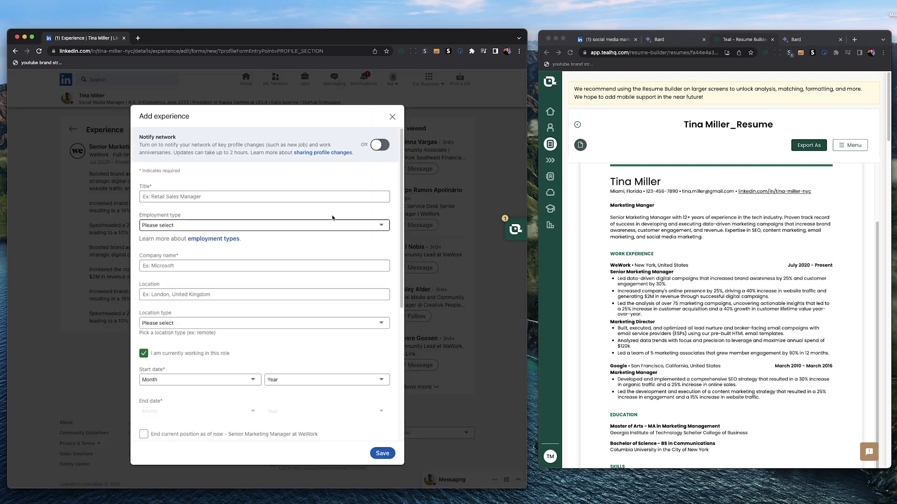
scroll(333, 233, down, 3)
scroll(334, 233, down, 3)
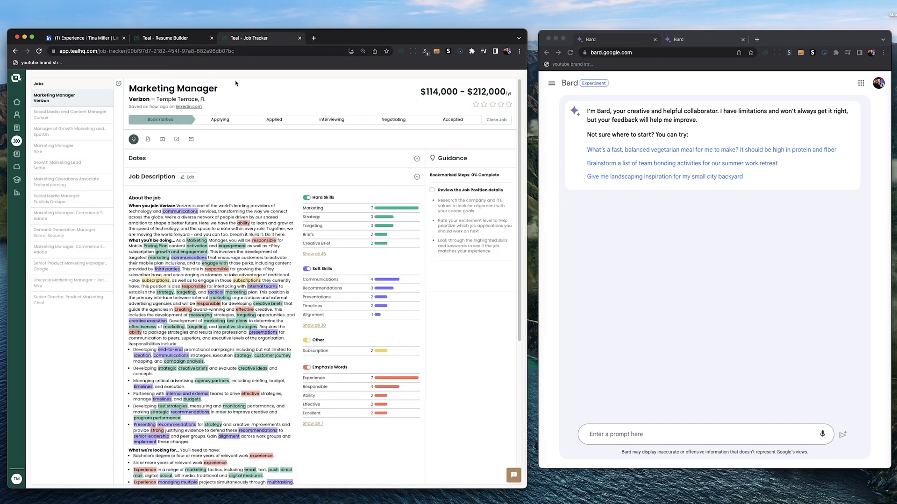
Step: Shorten the Bard window and enter the request for 5 resume achievement examples
click(667, 435)
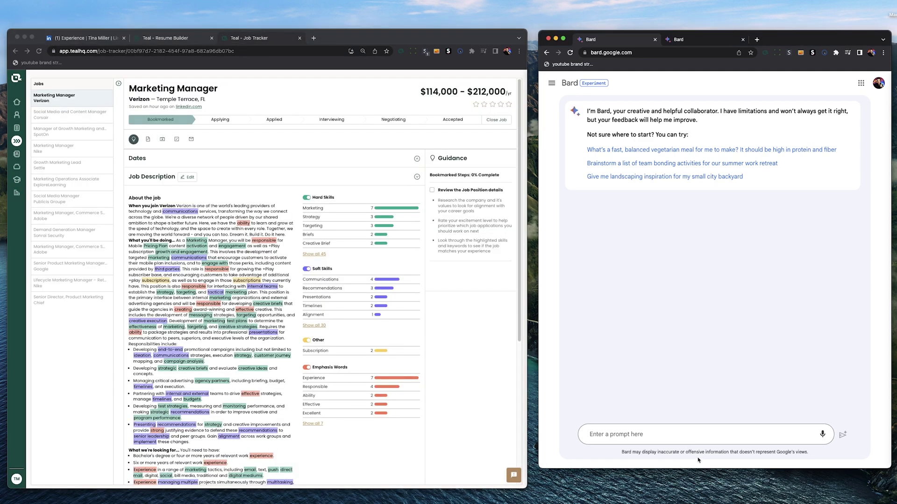
drag(706, 468, 698, 379)
click(643, 346)
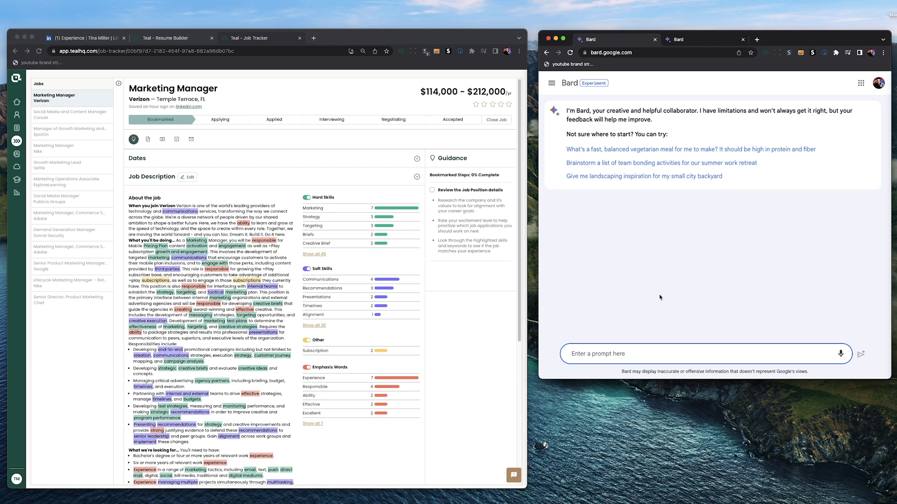
key(super+v)
key(shift+Return)
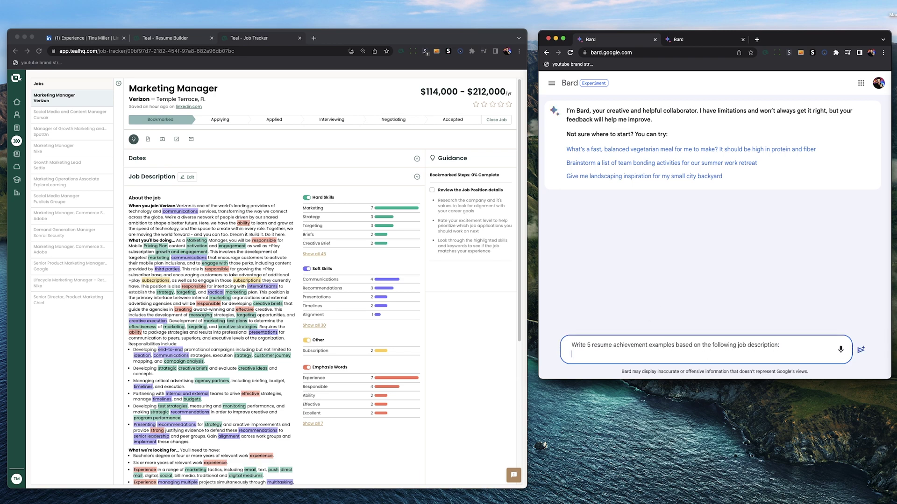
Step: Add the Verizon Marketing Manager job description from Teal's tracker to the prompt and send it
drag(129, 201, 291, 319)
right_click(179, 233)
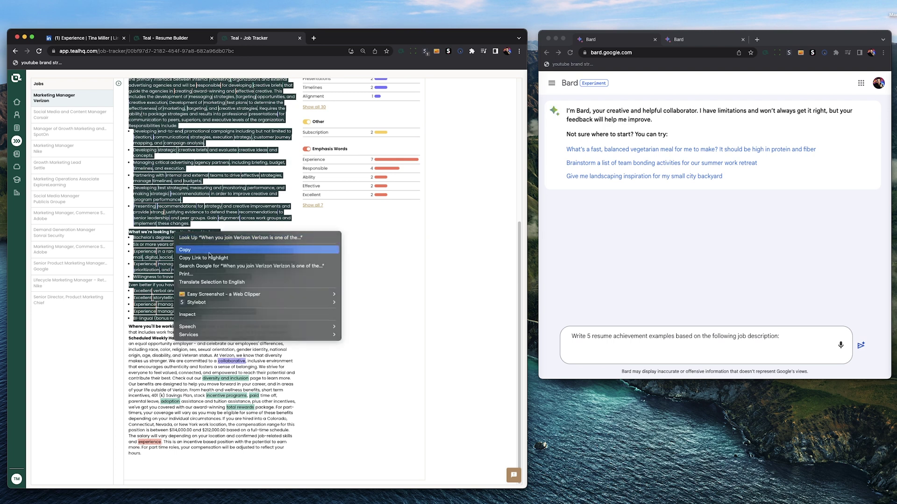
click(191, 251)
click(621, 355)
key(super+v)
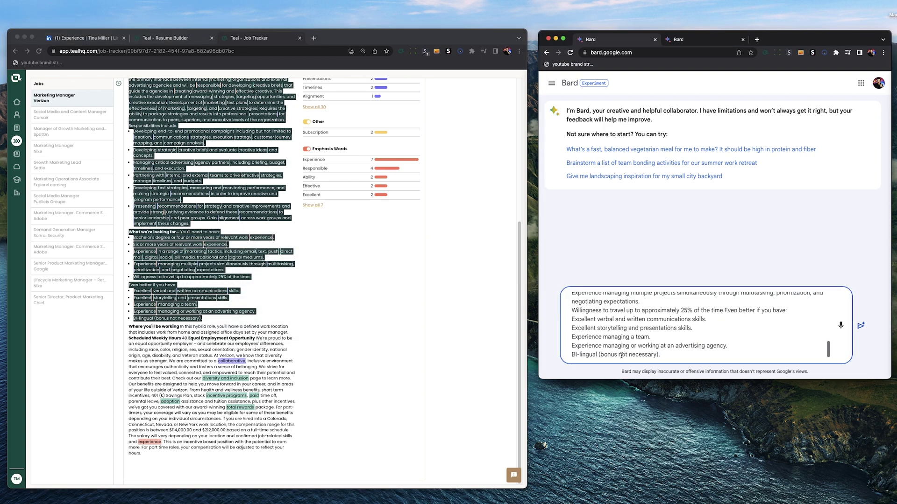
key(Return)
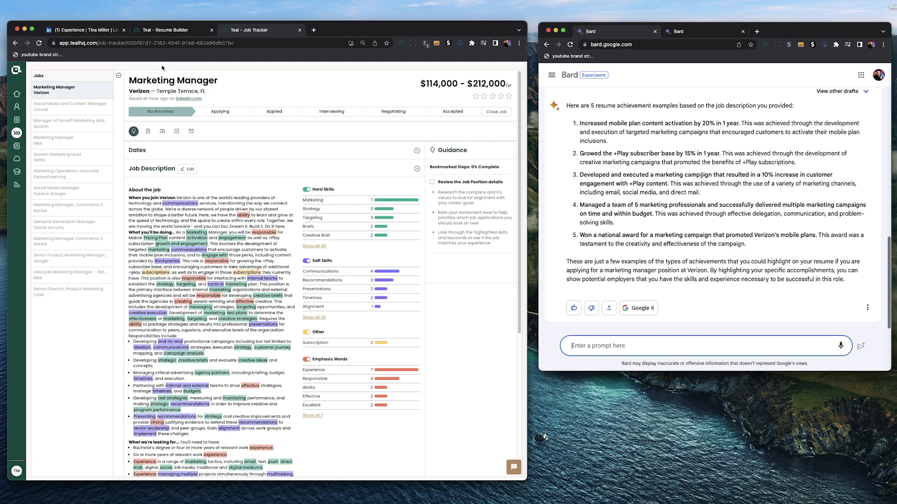
Step: Review Bard's five achievement examples and select the third, about a campaign raising customer engagement
click(702, 176)
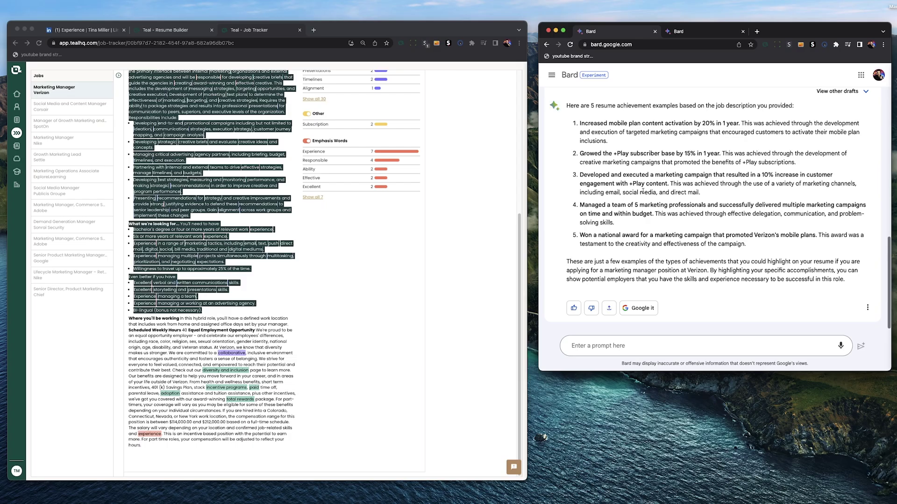
drag(656, 175, 714, 177)
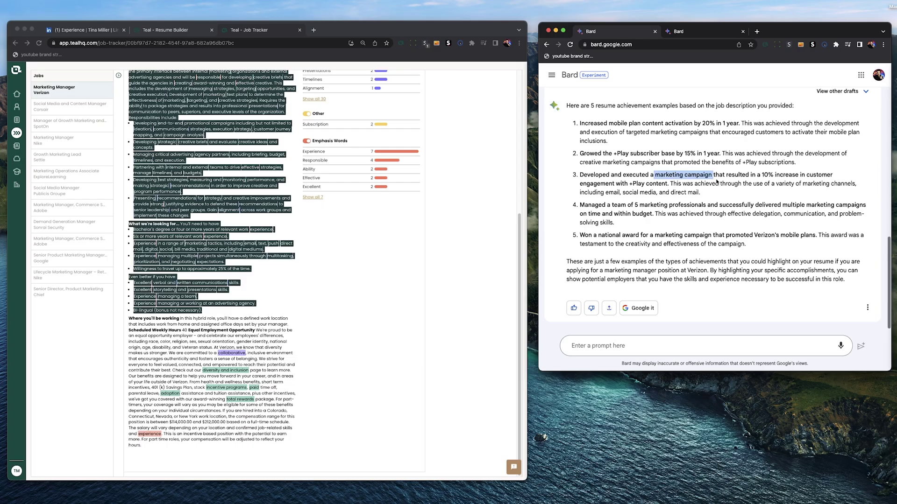
drag(807, 175, 616, 187)
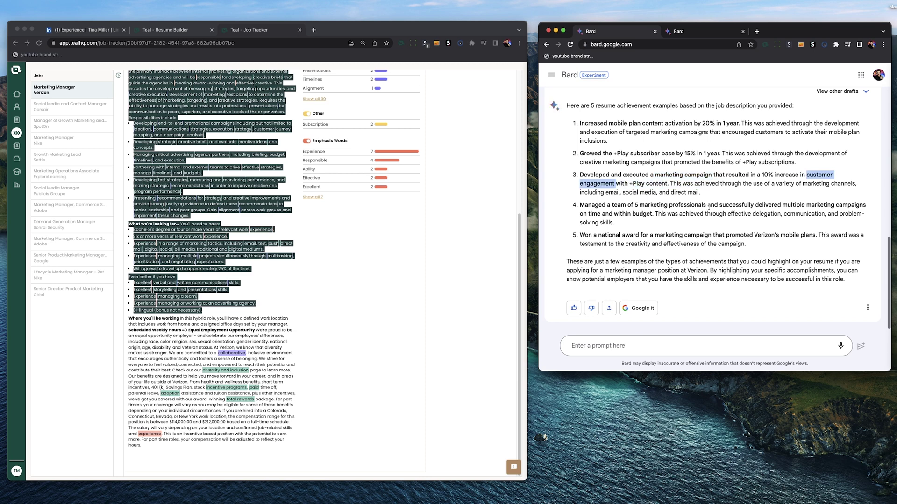
triple_click(701, 184)
click(172, 30)
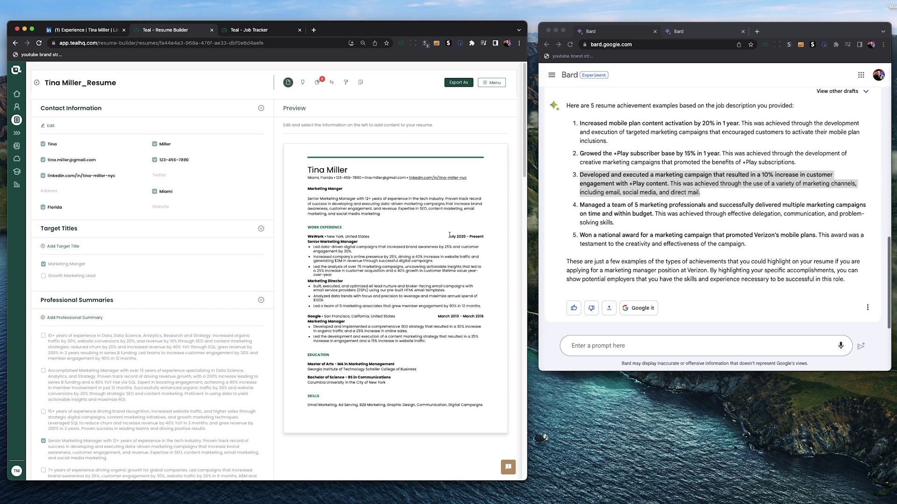
Step: Paste achievement 3's first sentence, a campaign lifting engagement 10% with +Play content, into the position's Description
click(99, 30)
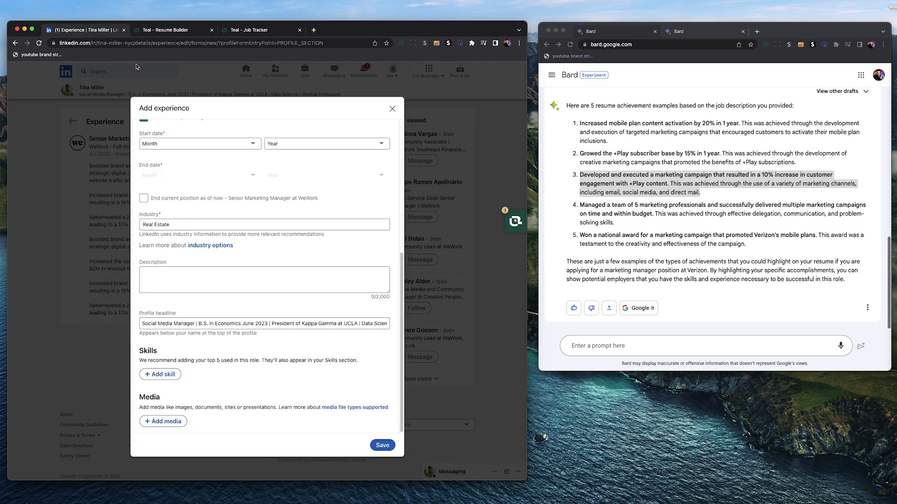
click(311, 279)
drag(669, 185, 580, 175)
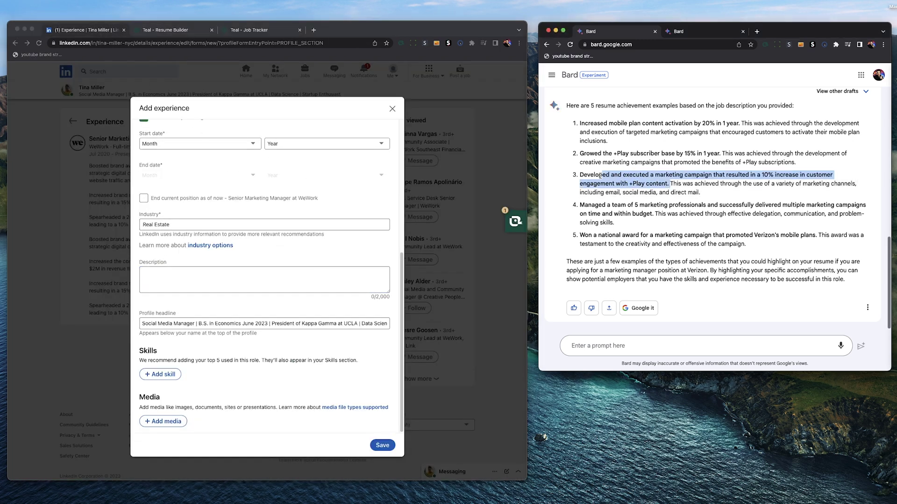
right_click(611, 190)
click(608, 194)
click(154, 275)
right_click(154, 275)
click(164, 327)
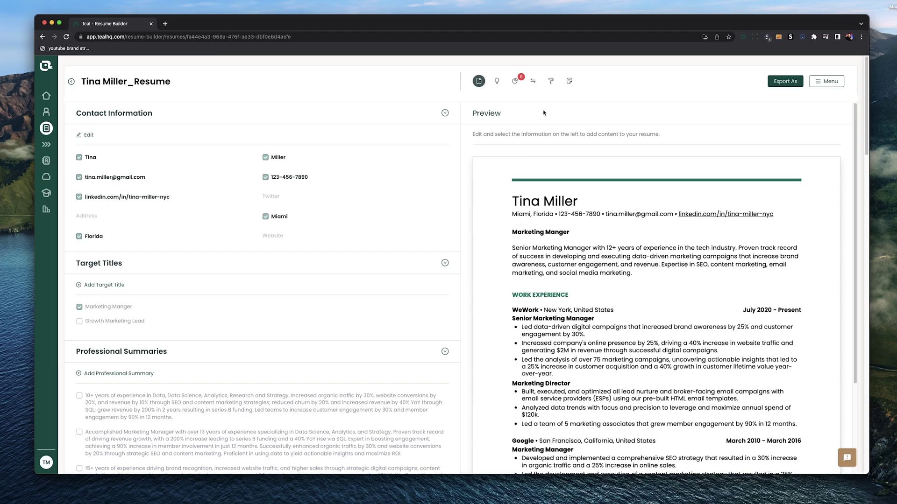
Step: Check Teal's Matching view, then generate an AI achievement under the WeWork Senior Marketing Manager role
click(533, 81)
click(514, 157)
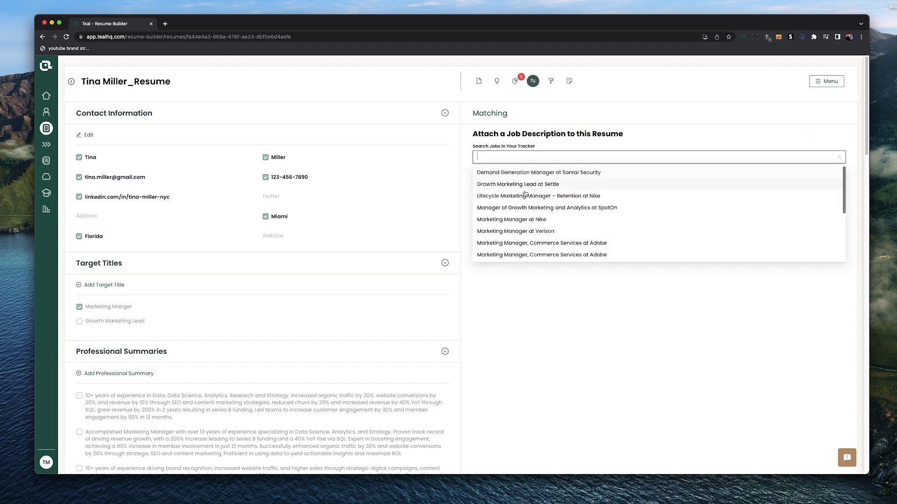
click(478, 80)
scroll(159, 220, down, 10)
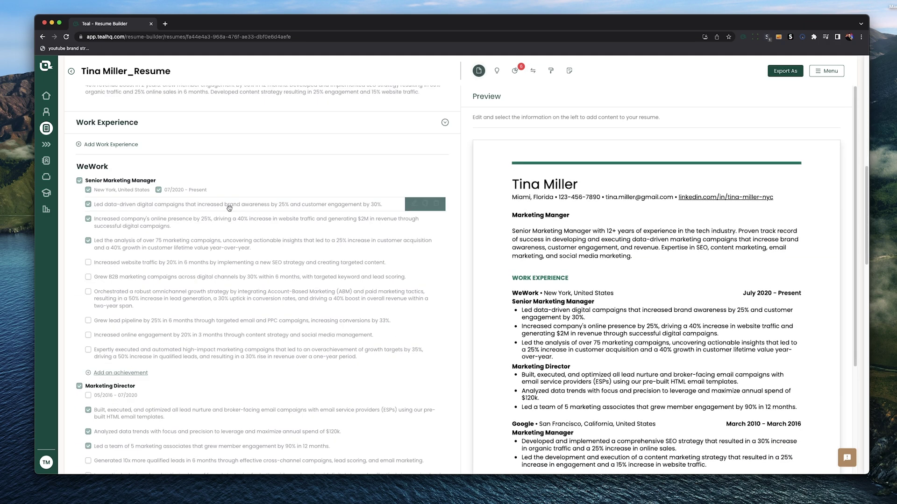
click(140, 224)
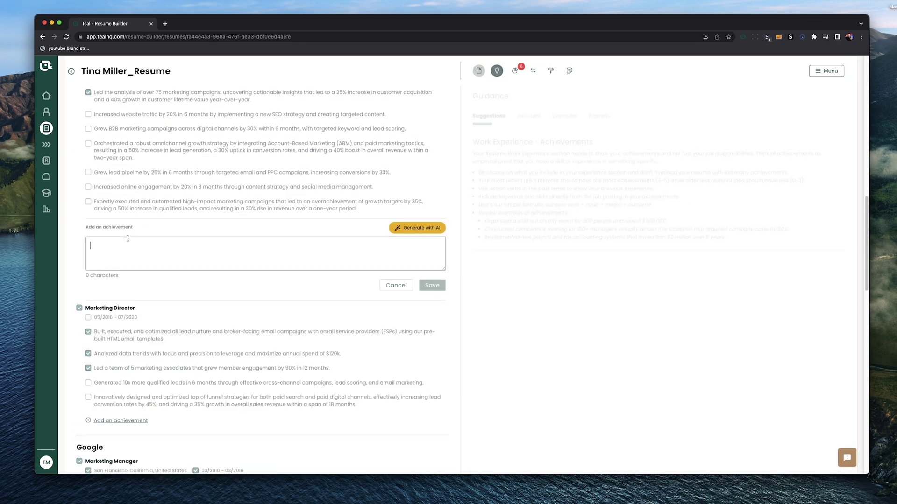
click(432, 229)
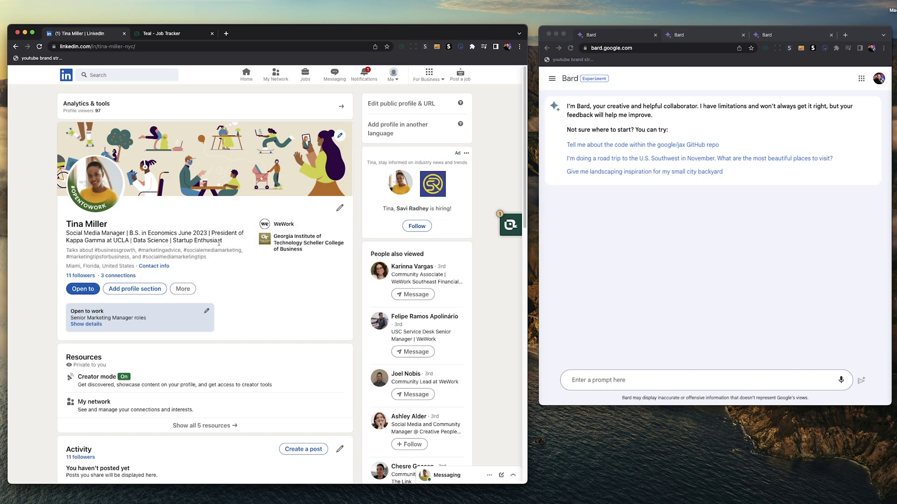
Step: Highlight and review parts of the current profile headline, including its education part
drag(222, 242, 58, 233)
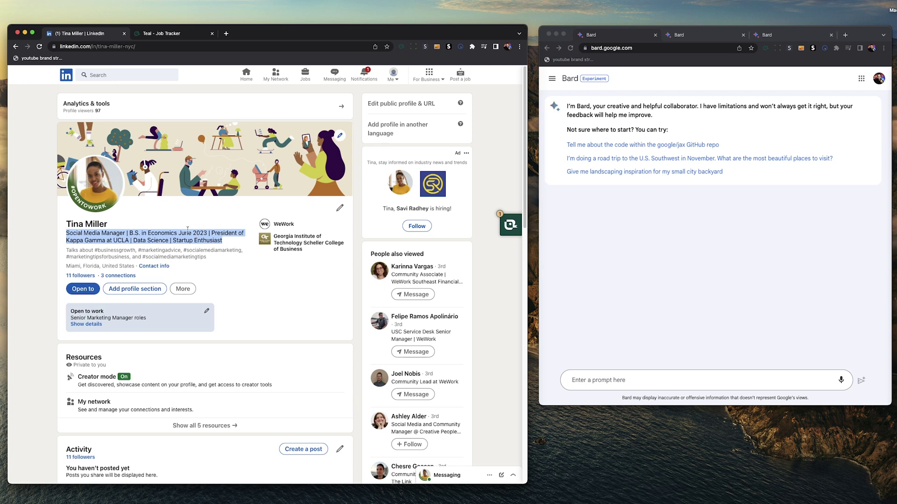
click(276, 289)
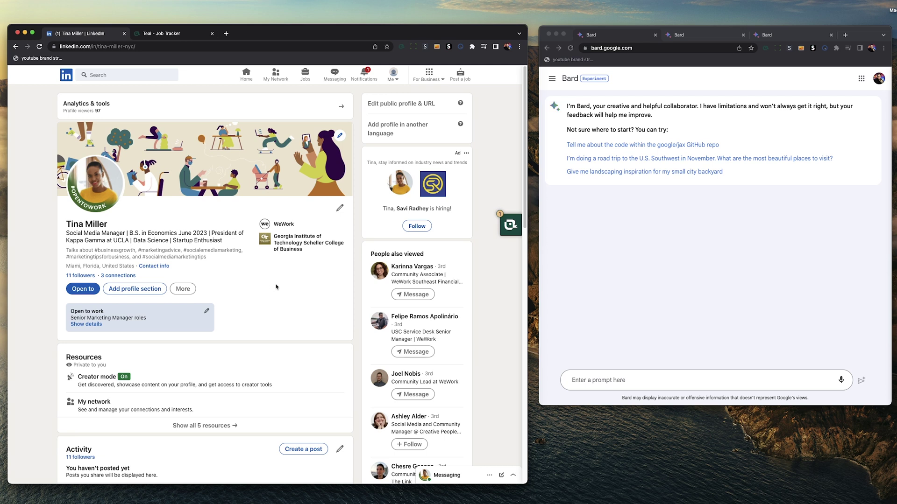
drag(63, 236, 123, 233)
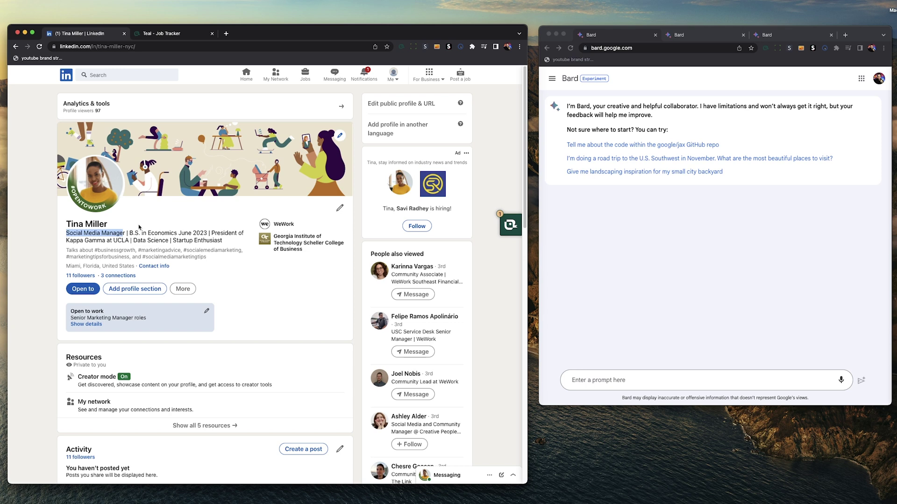
click(138, 227)
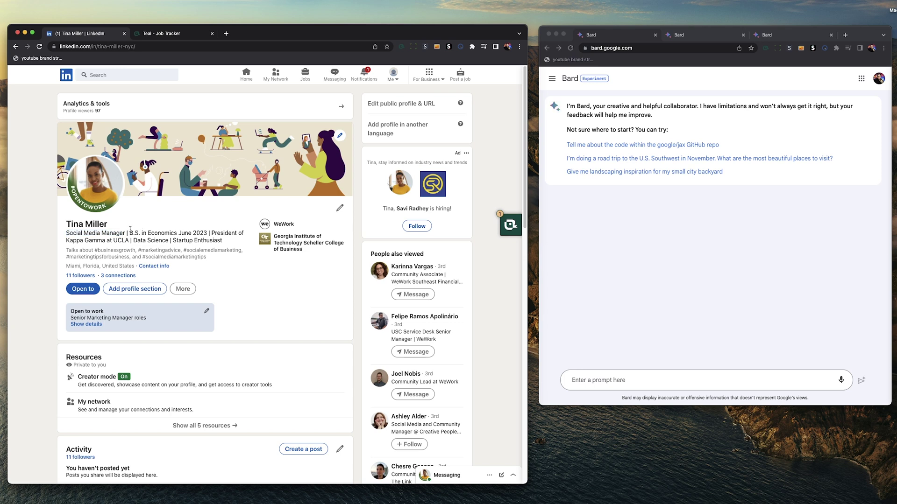
drag(130, 232, 251, 242)
click(197, 214)
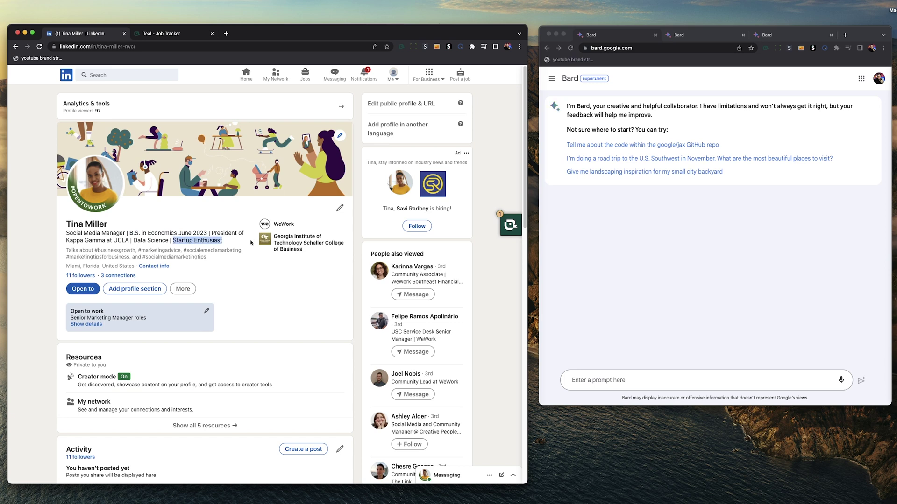
Step: Open the intro editor, select the whole current headline, and return to the Teal resume
click(340, 208)
scroll(226, 299, down, 1)
triple_click(226, 296)
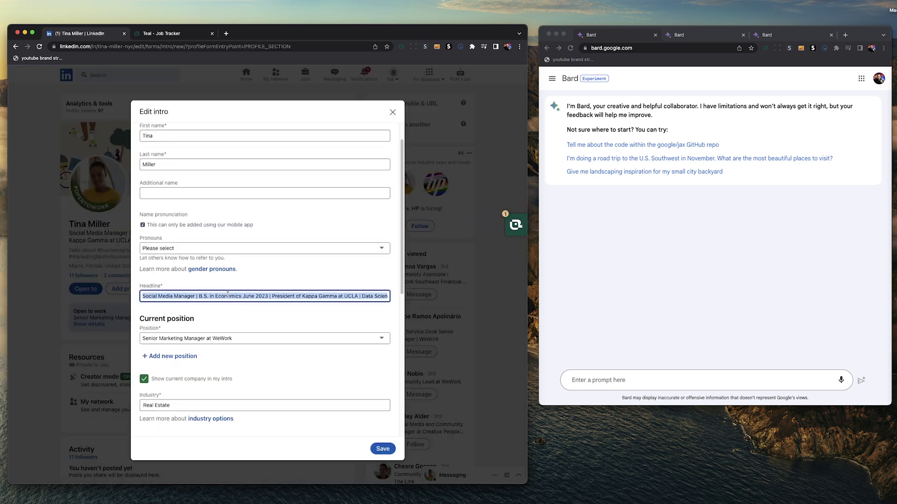
key(ctrl+Tab)
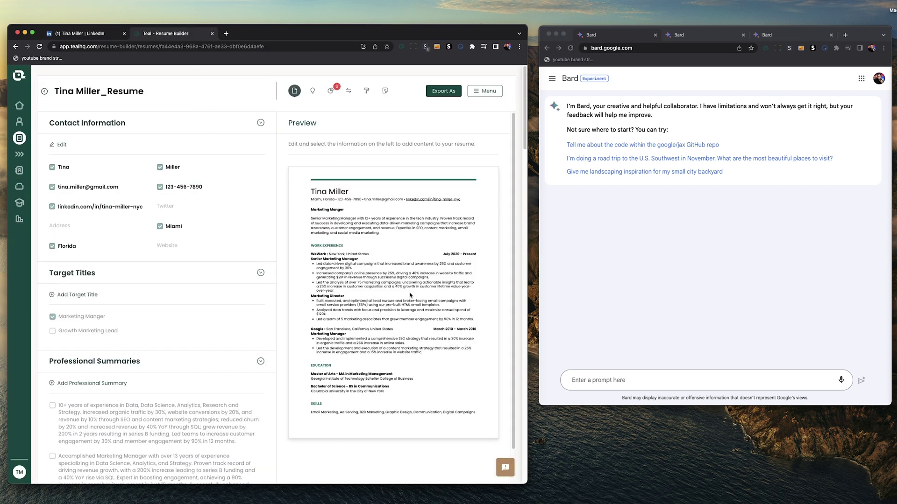
Step: Enter the request for a LinkedIn headline under 220 characters in Bard's prompt
click(614, 376)
key(cmd+v)
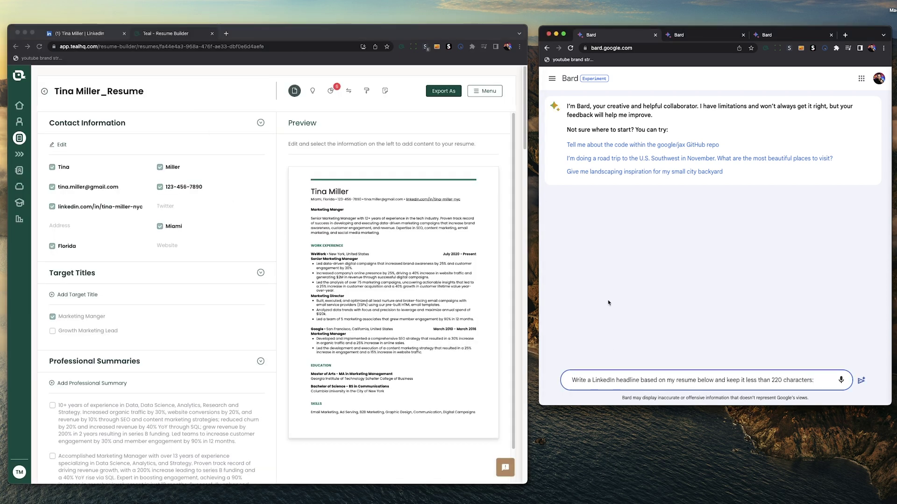
key(shift+Return)
key(shift+Return)
Step: Copy the Teal resume text into Bard's prompt, submit it, and select the suggested headline
drag(310, 209, 482, 419)
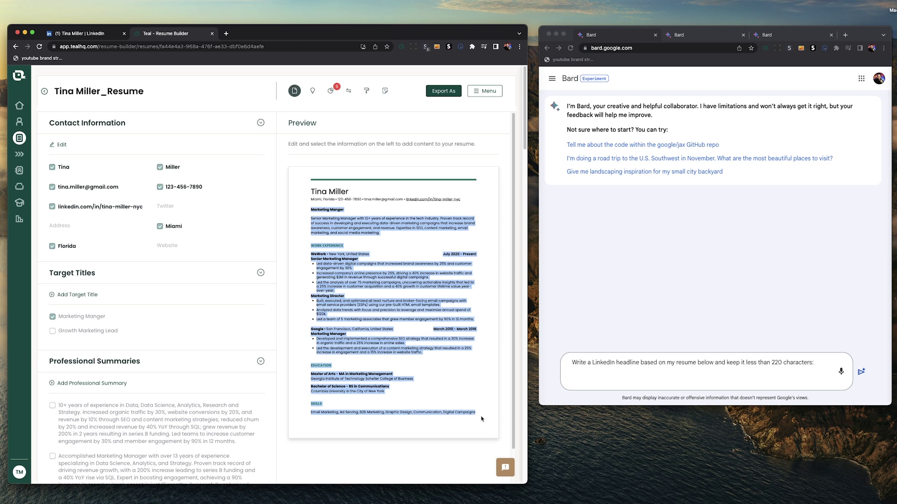
right_click(334, 263)
click(364, 364)
click(594, 382)
key(super+v)
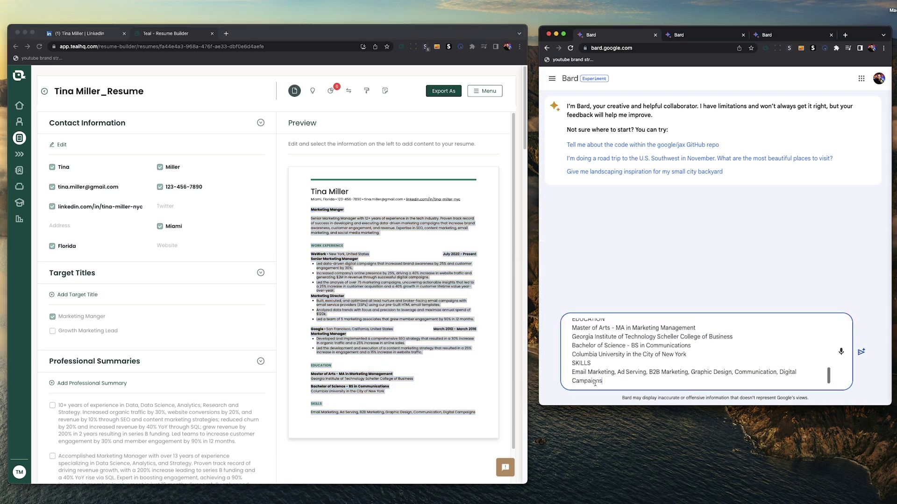
key(Return)
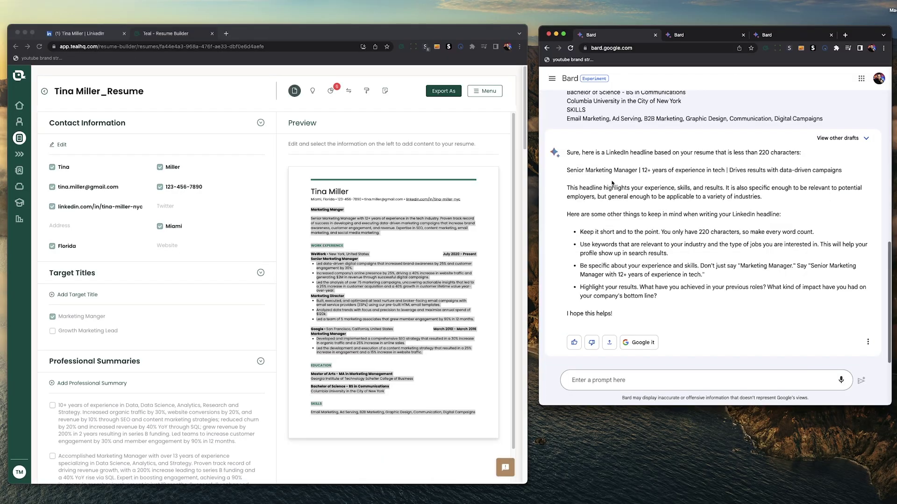
drag(567, 171, 845, 174)
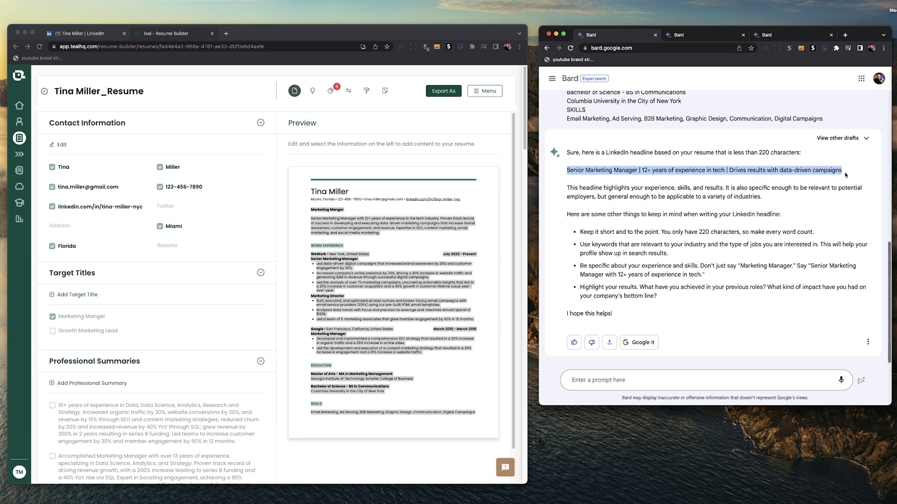
click(330, 211)
drag(363, 193, 299, 199)
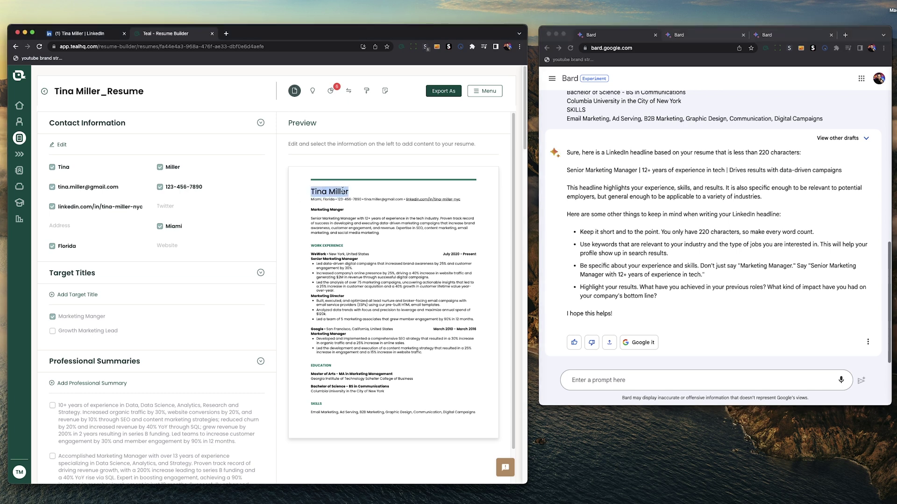
click(573, 179)
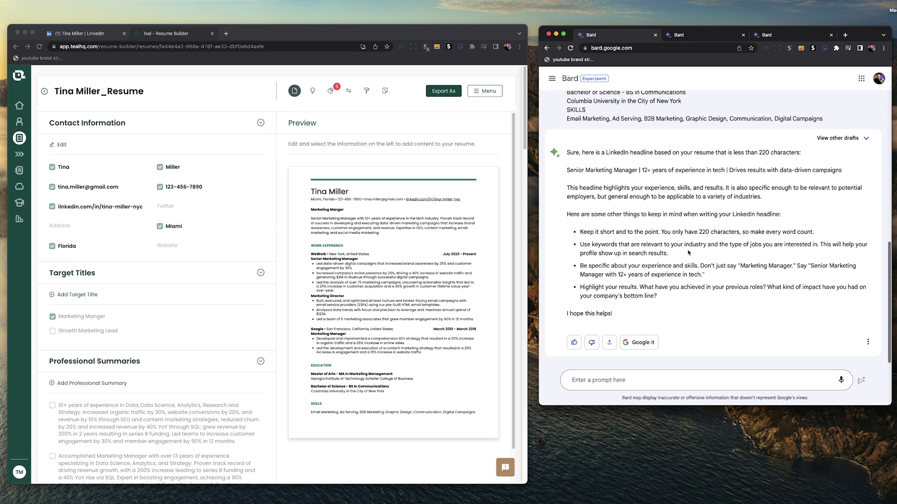
drag(587, 266, 677, 266)
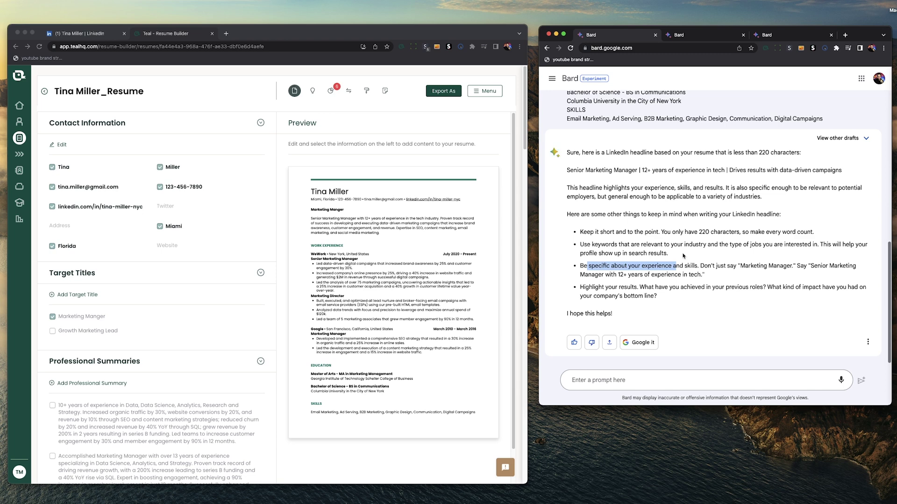
click(684, 256)
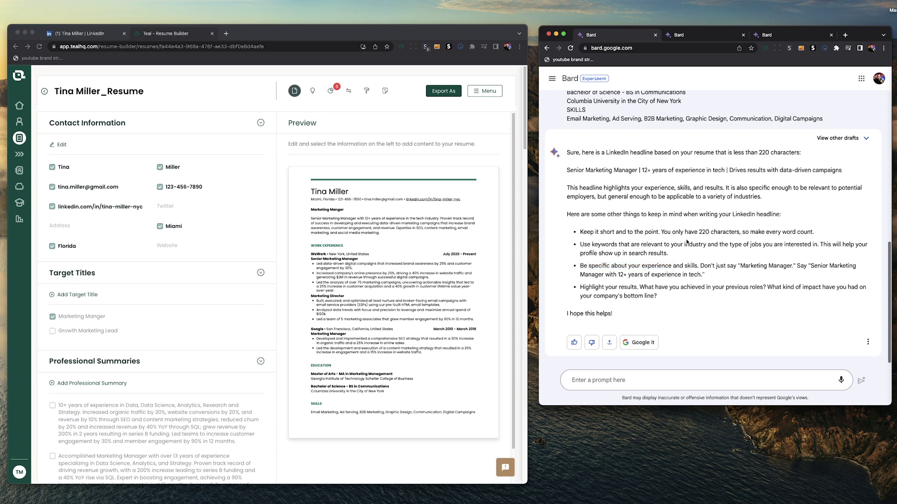
triple_click(753, 171)
click(852, 175)
triple_click(705, 170)
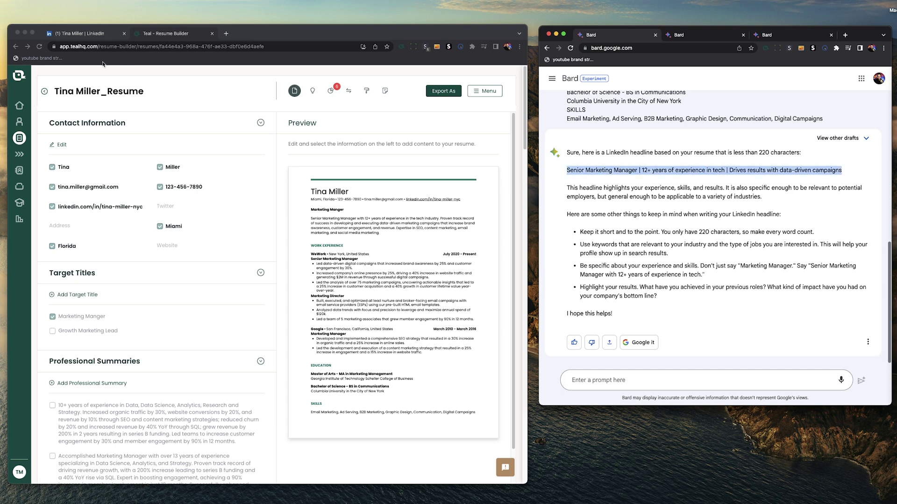
Step: Replace the LinkedIn headline with Bard's 'Senior Marketing Manager | 12+ years of experience in tech…' and save
click(85, 35)
click(340, 207)
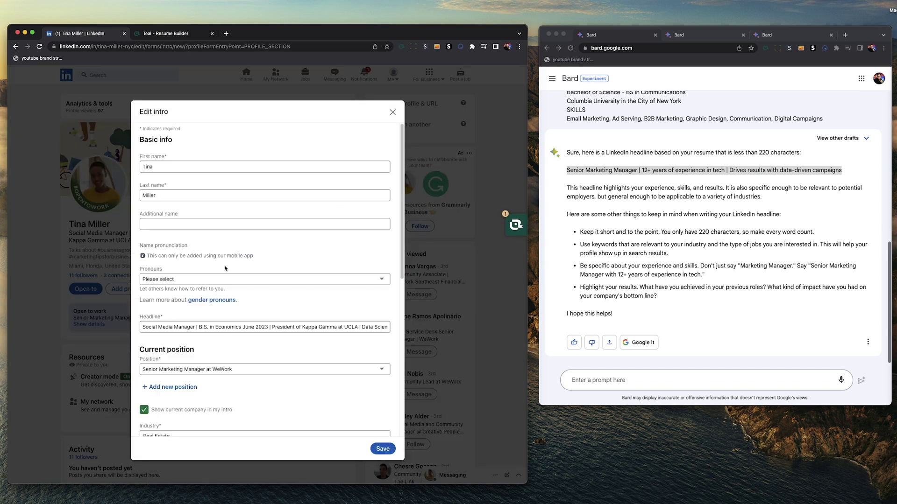
triple_click(231, 327)
key(super+v)
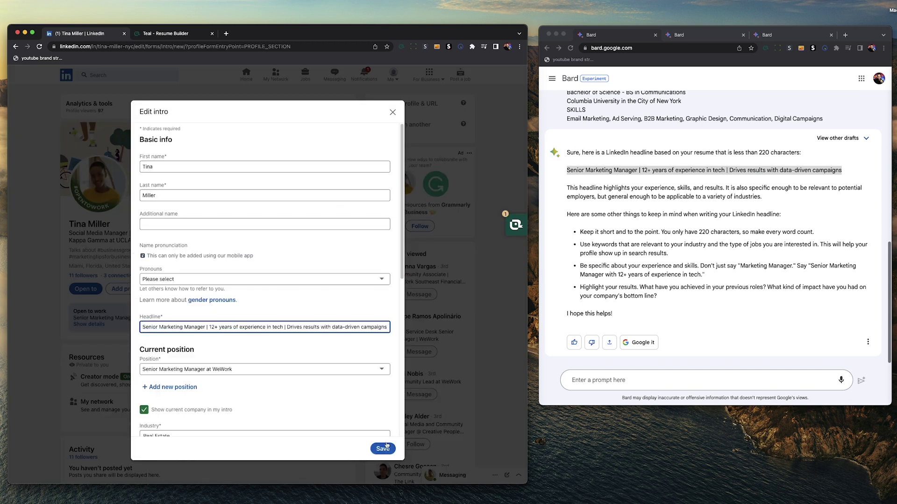
click(383, 449)
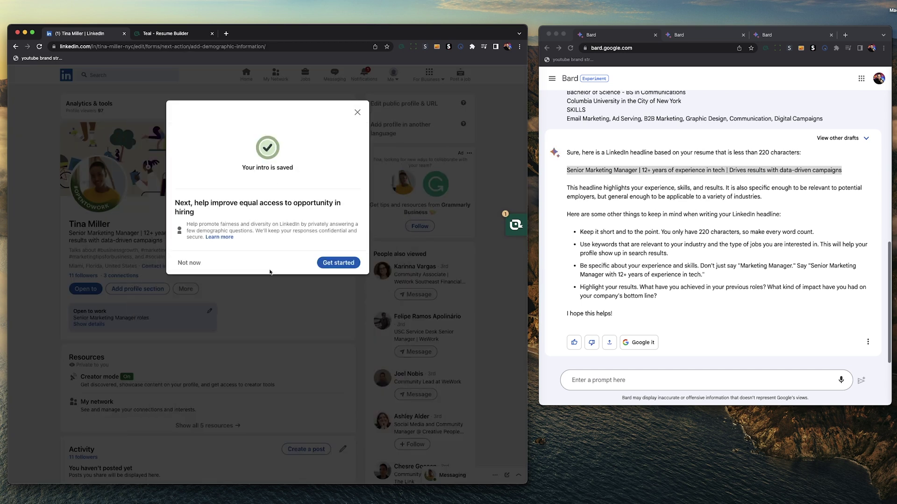
click(357, 112)
scroll(243, 299, down, 10)
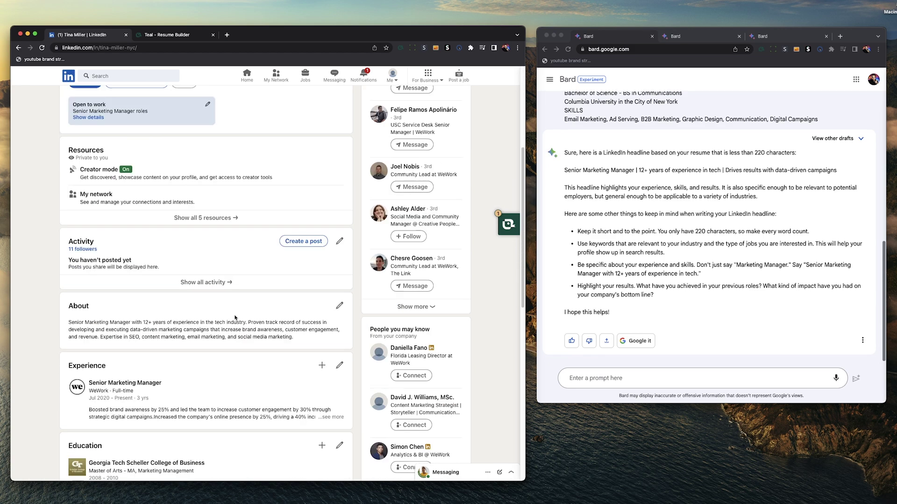
scroll(226, 321, up, 5)
scroll(226, 321, up, 4)
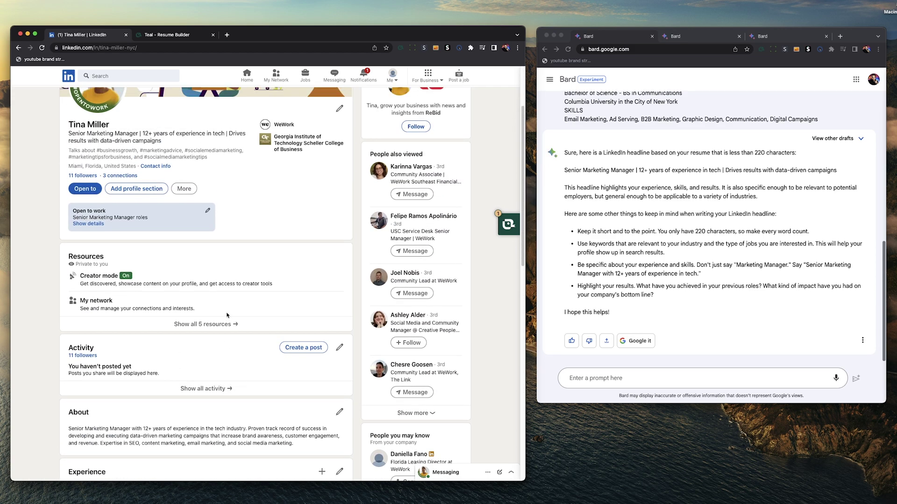
Step: Open Teal's LinkedIn Review and view the About section's recommendations
click(498, 227)
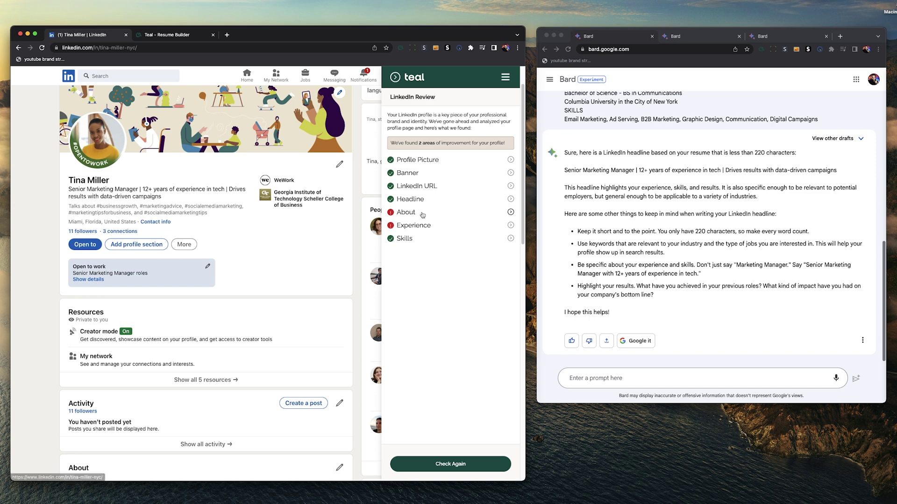
click(420, 215)
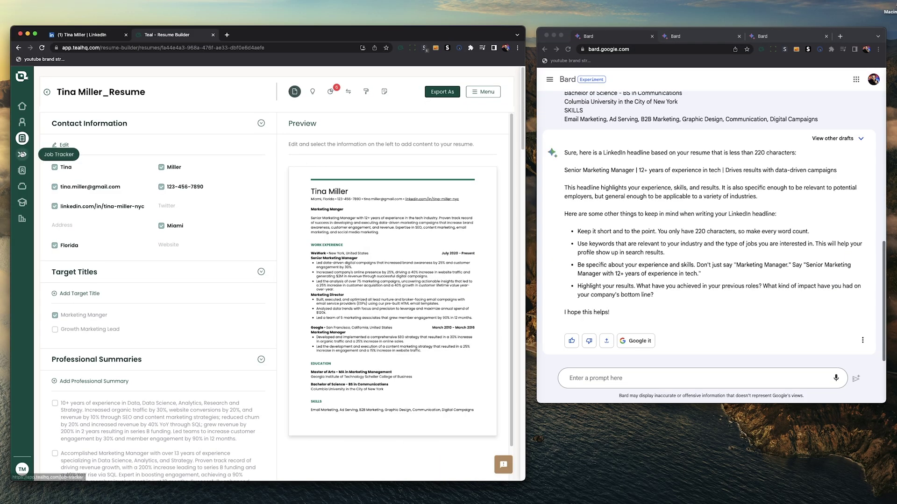
Step: Open Teal's Job Tracker, then page the Web Store listing's screenshots past Save Contacts
click(22, 154)
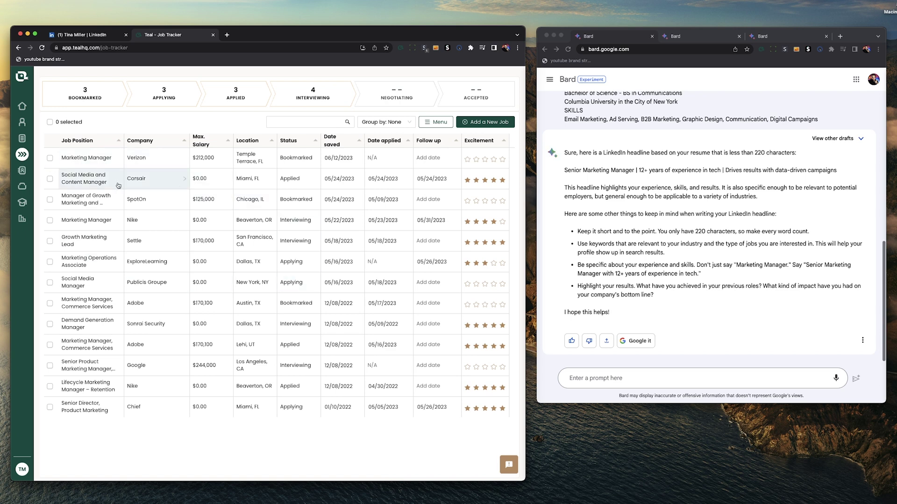
click(108, 38)
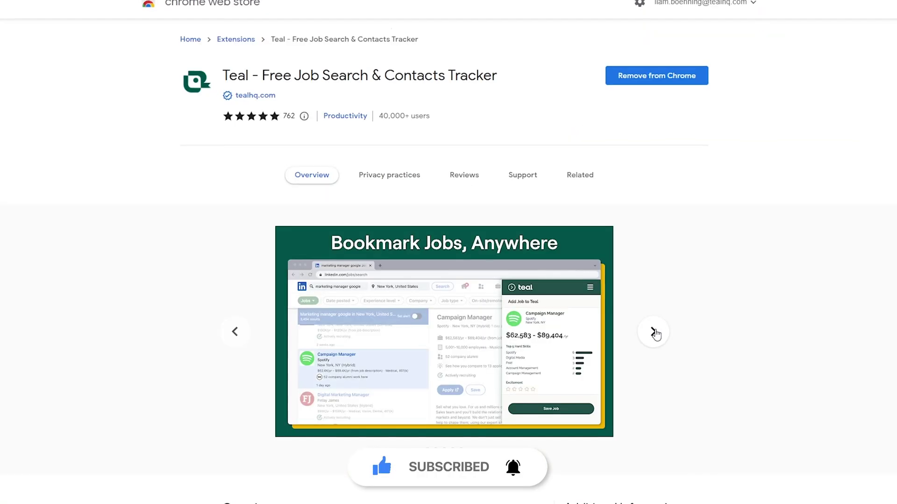
click(655, 333)
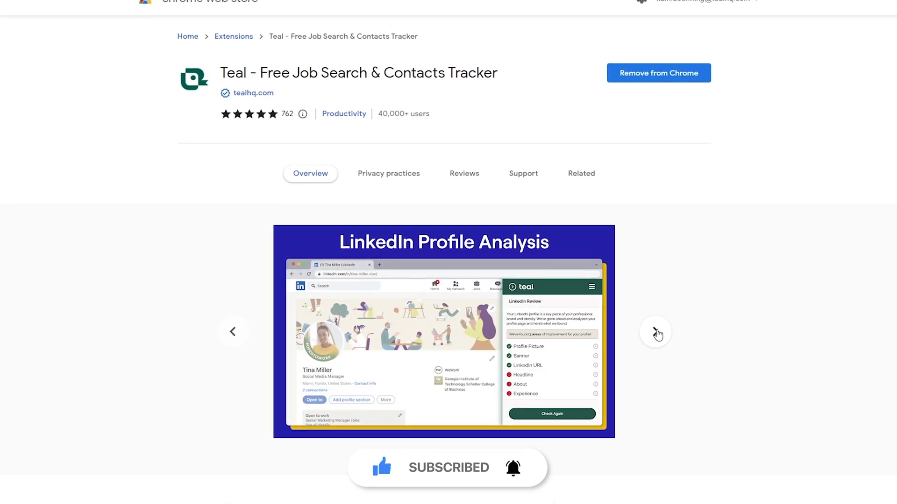
click(655, 332)
click(658, 332)
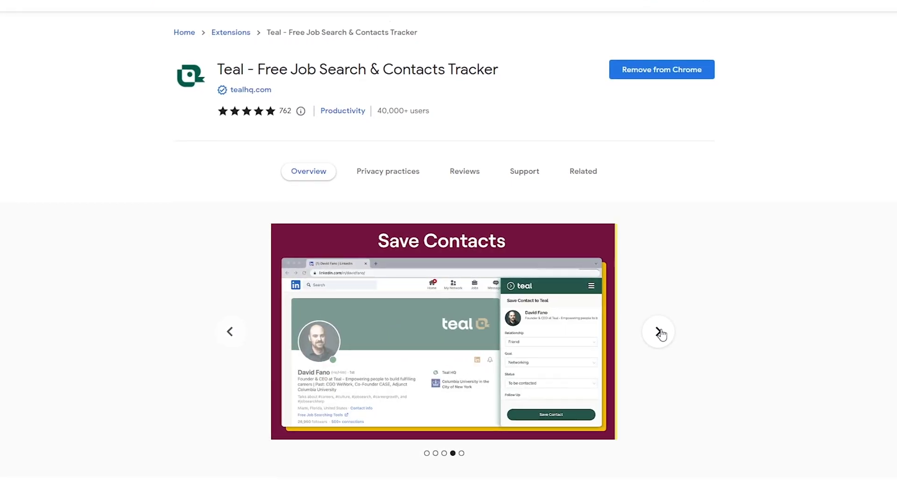